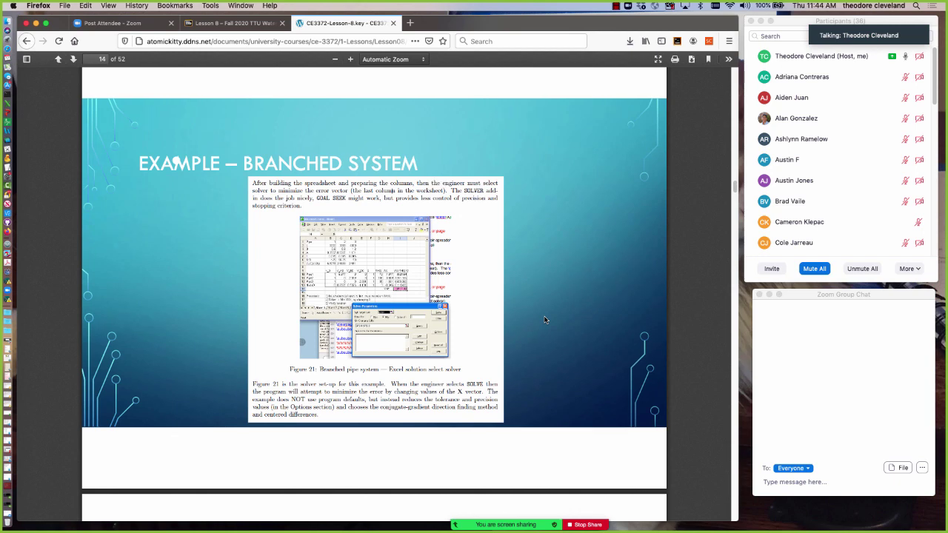
- Scroll the lesson PDF from page 14 to page 16, showing the branched-system flows and h_D = 81.6 m
{"action": "scroll", "coordinate": [544, 320], "scroll_direction": "down", "scroll_amount": 1}
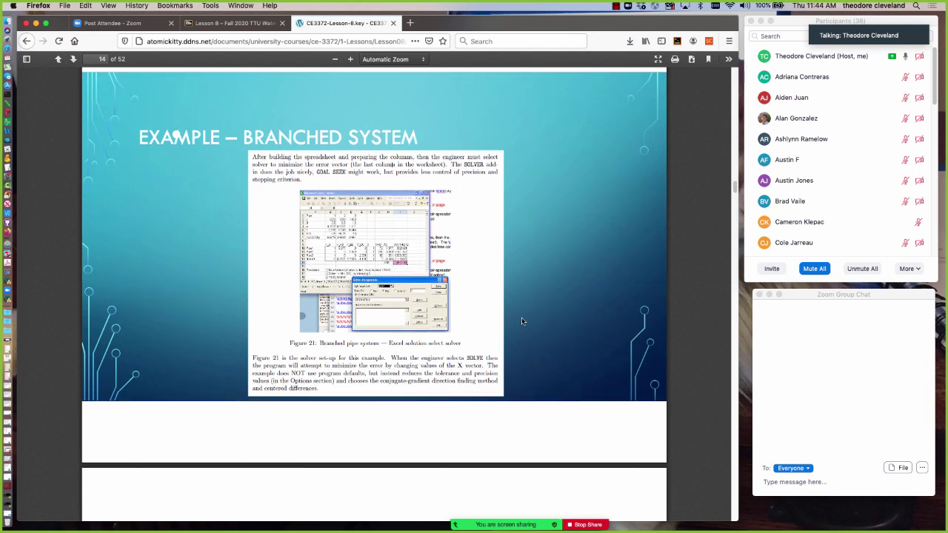
{"action": "scroll", "coordinate": [521, 321], "scroll_direction": "down", "scroll_amount": 10}
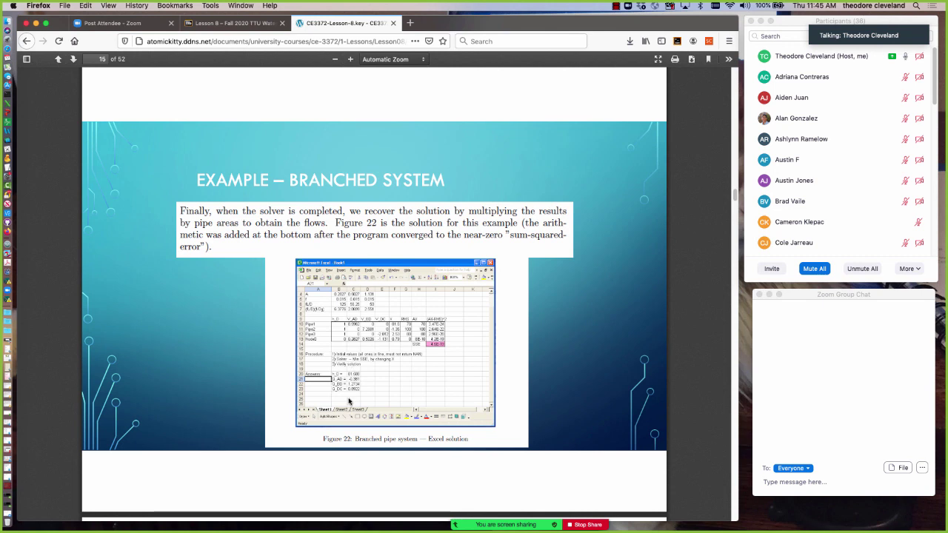
{"action": "scroll", "coordinate": [365, 389], "scroll_direction": "down", "scroll_amount": 1}
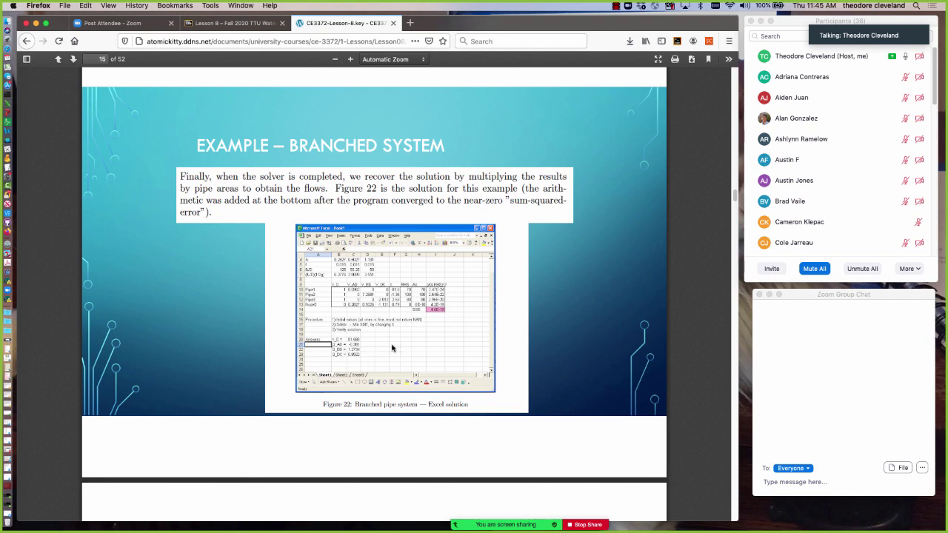
{"action": "scroll", "coordinate": [392, 348], "scroll_direction": "down", "scroll_amount": 5}
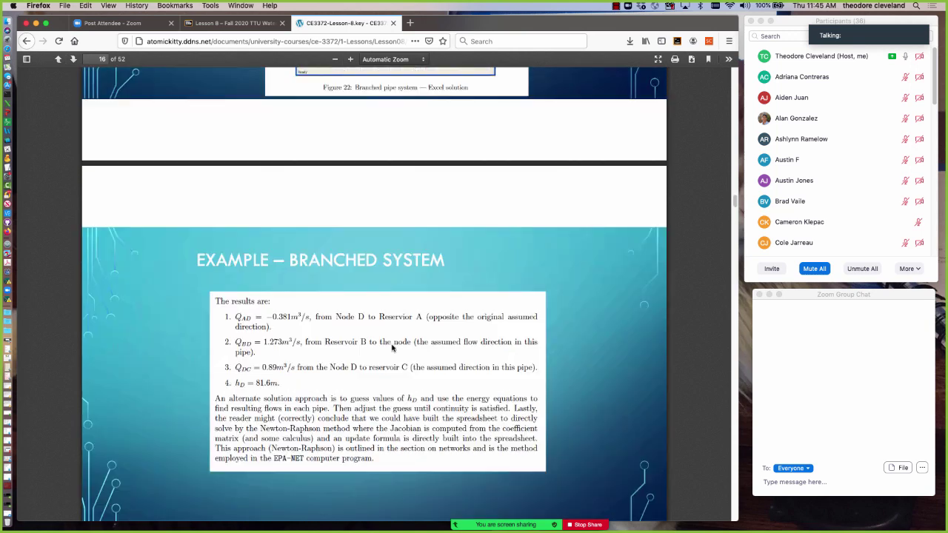
{"action": "scroll", "coordinate": [393, 349], "scroll_direction": "down", "scroll_amount": 2}
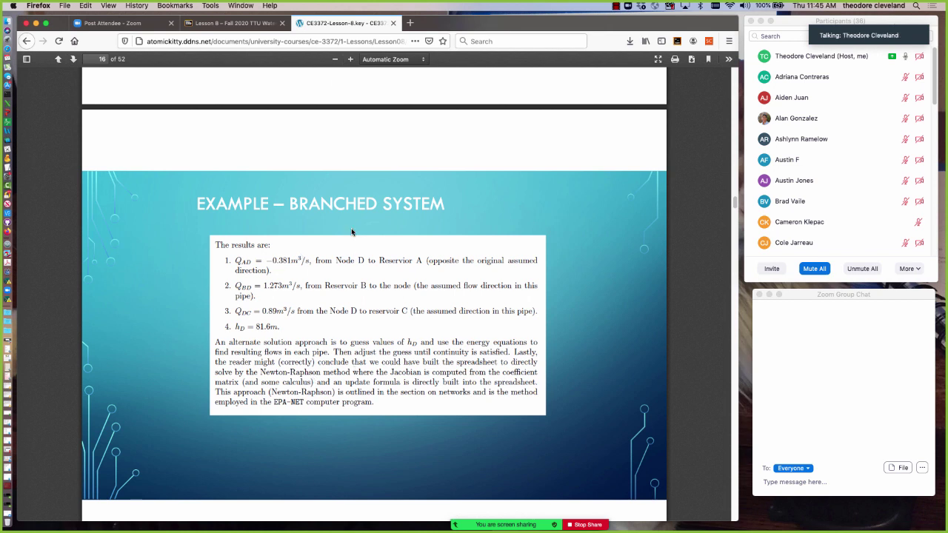
- Go back to the lesson page, open the Spreadsheets/Scripts listing, and open 3-ReservoirModel.xlsx in Excel
{"action": "left_click", "coordinate": [27, 41]}
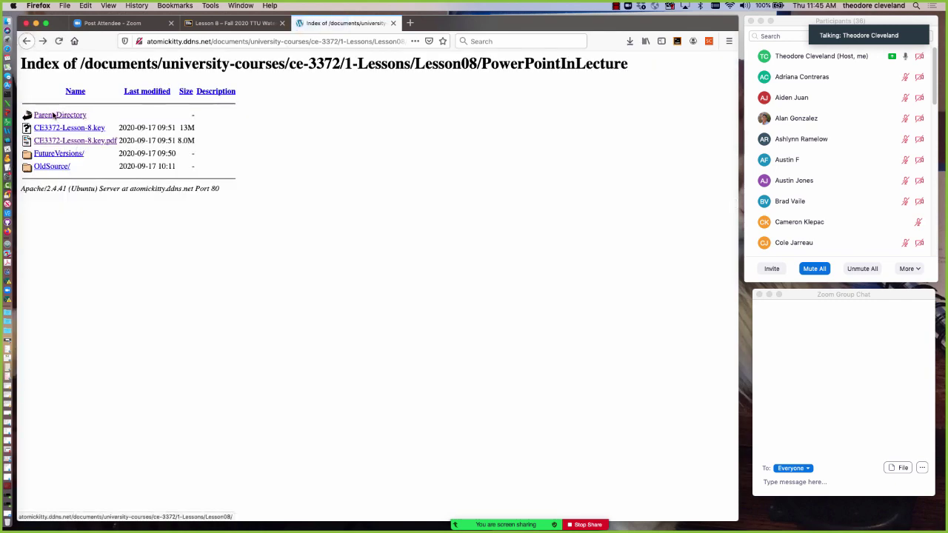
{"action": "left_click", "coordinate": [27, 41]}
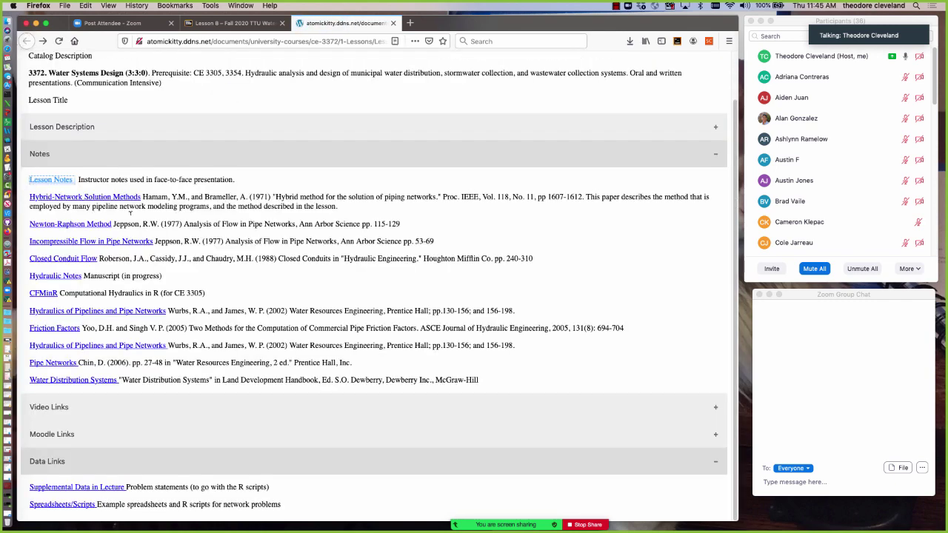
{"action": "left_click", "coordinate": [70, 507]}
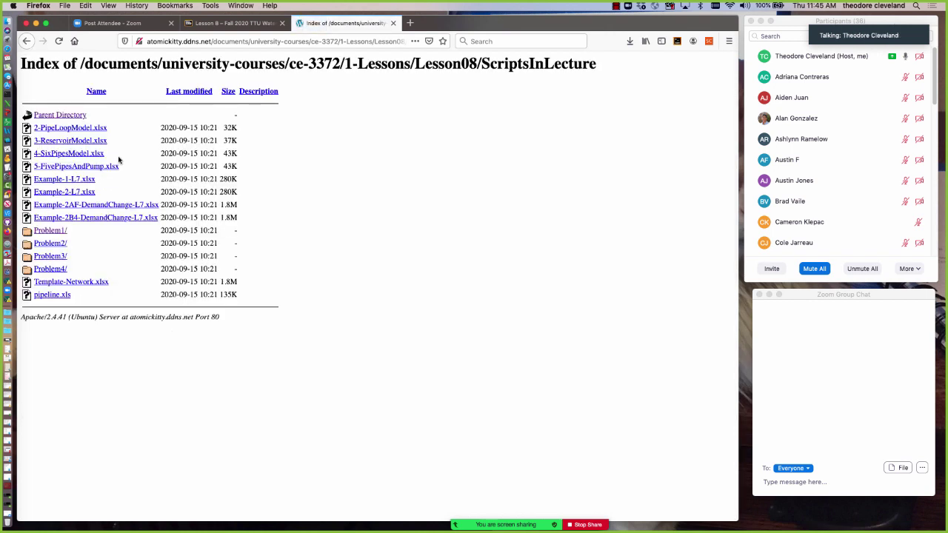
{"action": "left_click", "coordinate": [62, 141]}
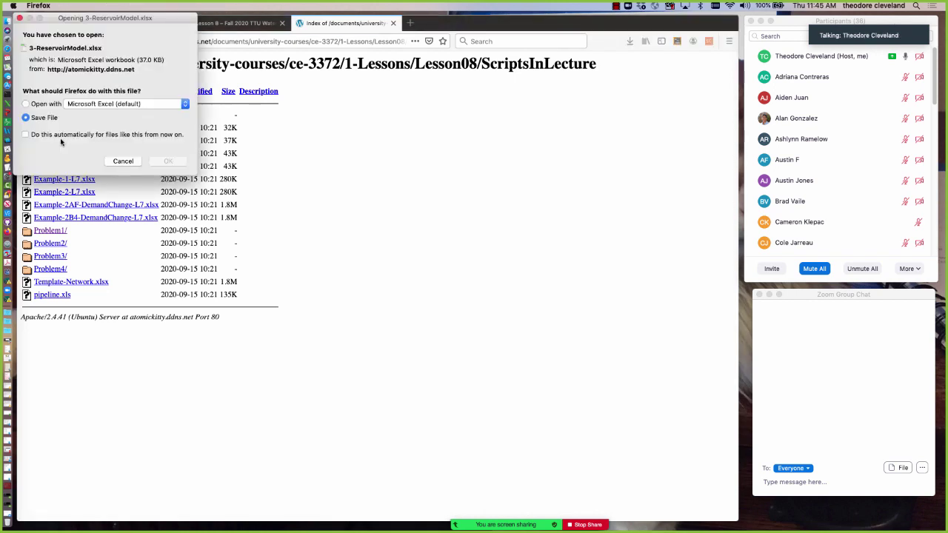
{"action": "left_click", "coordinate": [160, 163]}
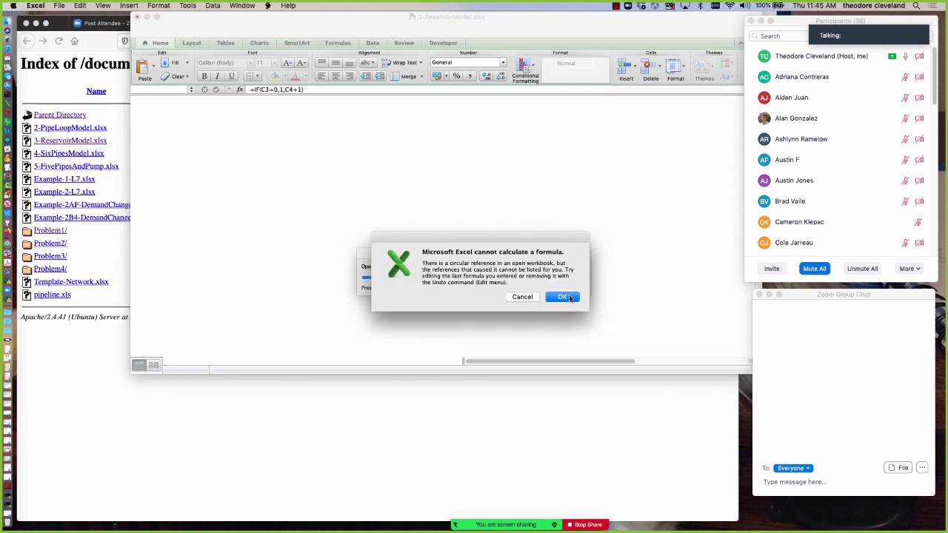
- Dismiss the circular-reference warning and look over the 3-ReservoirModel sheet
{"action": "left_click", "coordinate": [562, 297]}
{"action": "scroll", "coordinate": [451, 296], "scroll_direction": "down", "scroll_amount": 1}
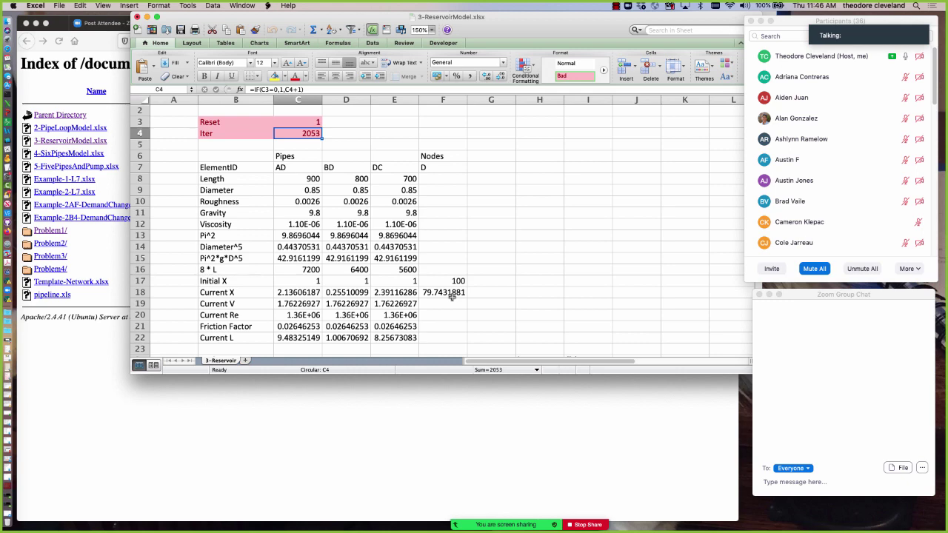
{"action": "scroll", "coordinate": [451, 296], "scroll_direction": "down", "scroll_amount": 5}
{"action": "scroll", "coordinate": [455, 294], "scroll_direction": "up", "scroll_amount": 5}
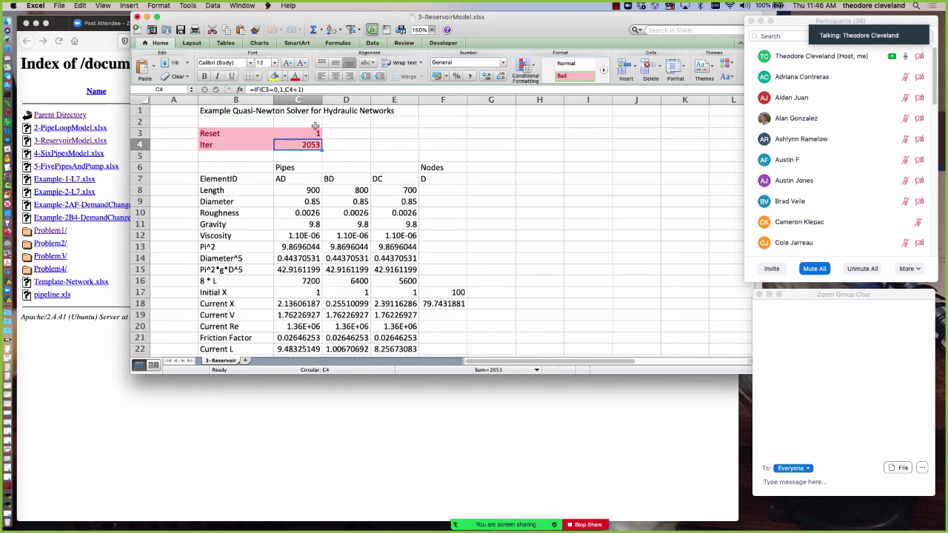
- In Excel's Calculation preferences, limit iteration to 100 steps and switch to manual calculation
{"action": "left_click", "coordinate": [59, 6]}
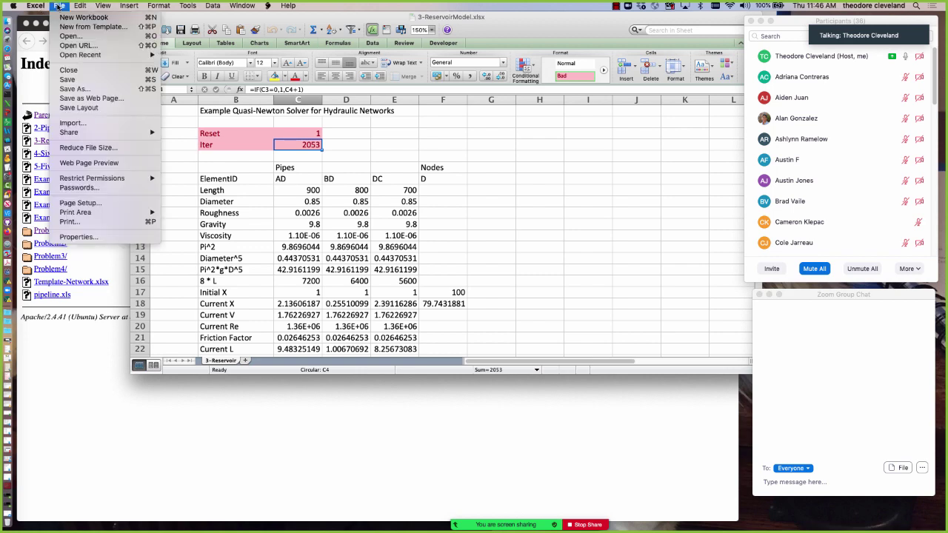
{"action": "mouse_move", "coordinate": [36, 6]}
{"action": "left_click", "coordinate": [50, 33]}
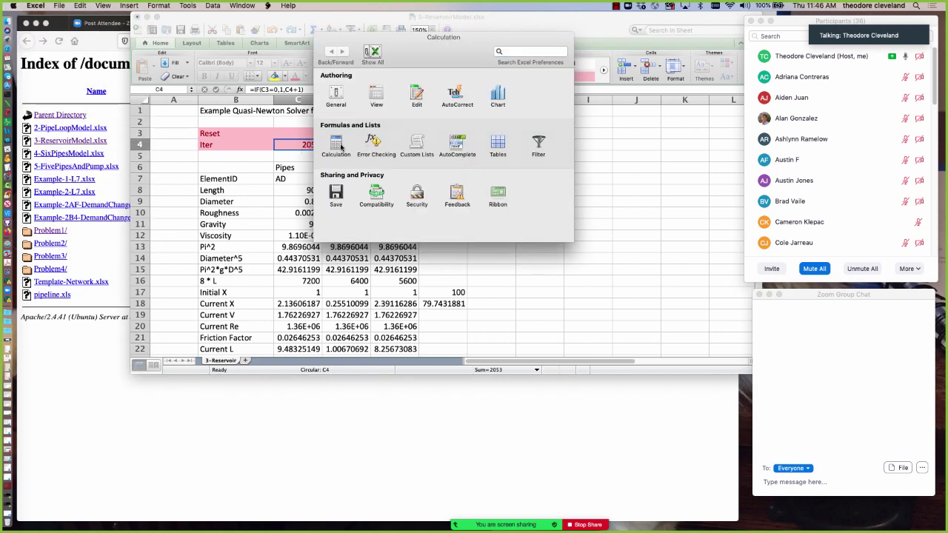
{"action": "left_click", "coordinate": [337, 149]}
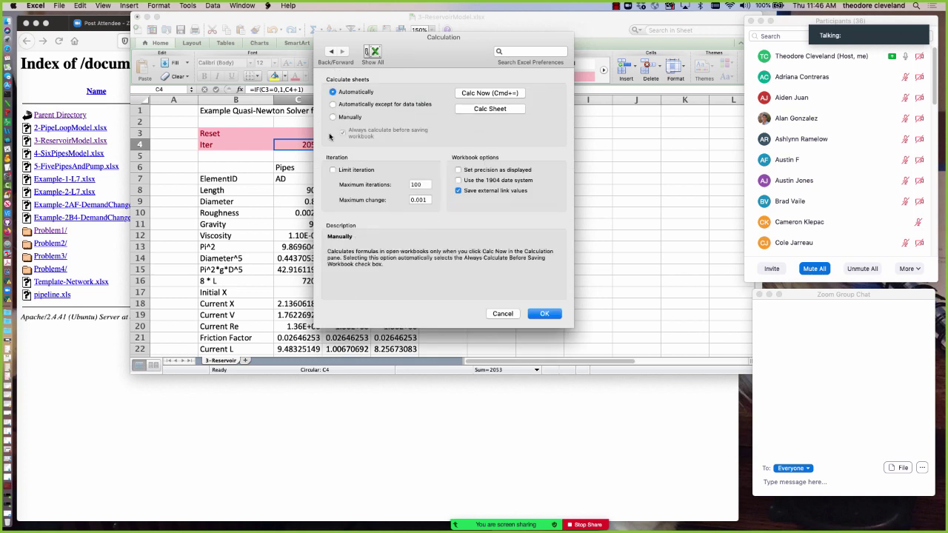
{"action": "left_click", "coordinate": [333, 170]}
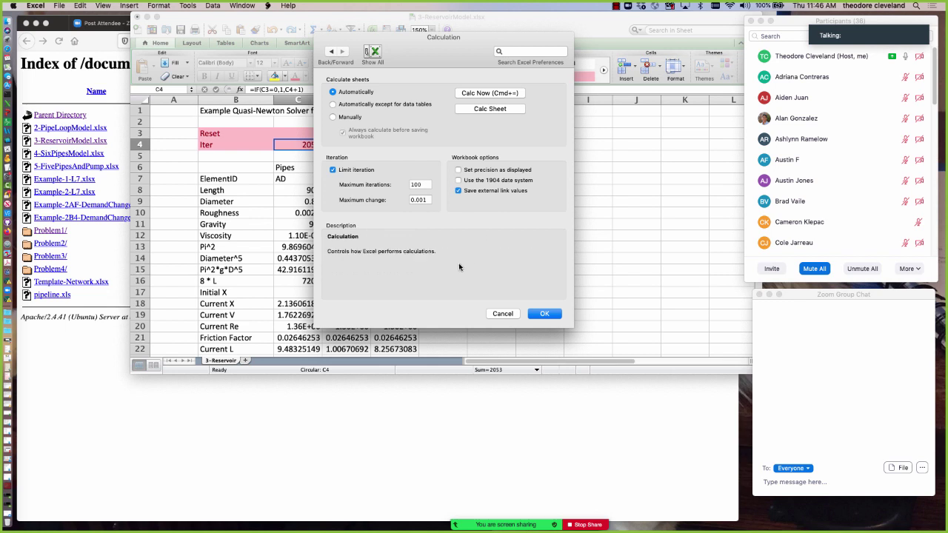
{"action": "left_click", "coordinate": [334, 118]}
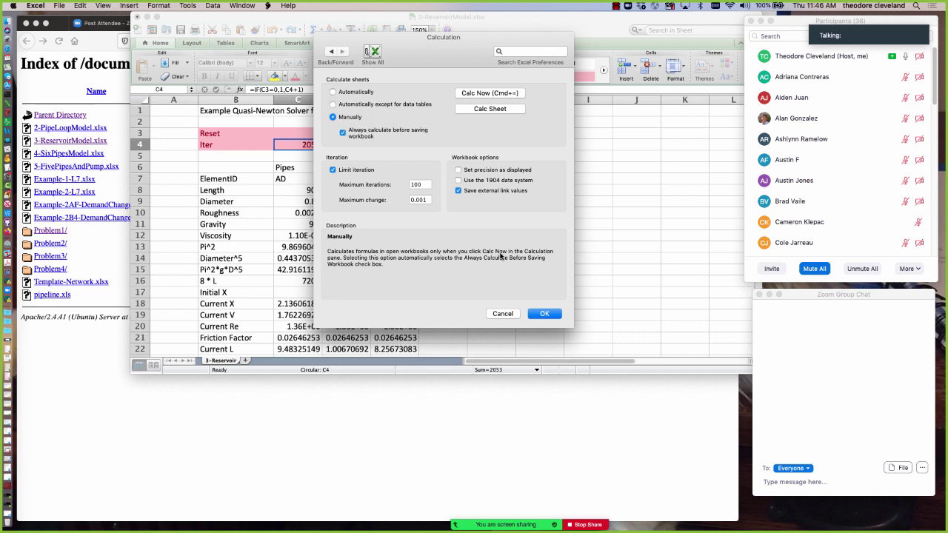
{"action": "left_click", "coordinate": [545, 314]}
{"action": "scroll", "coordinate": [480, 233], "scroll_direction": "down", "scroll_amount": 5}
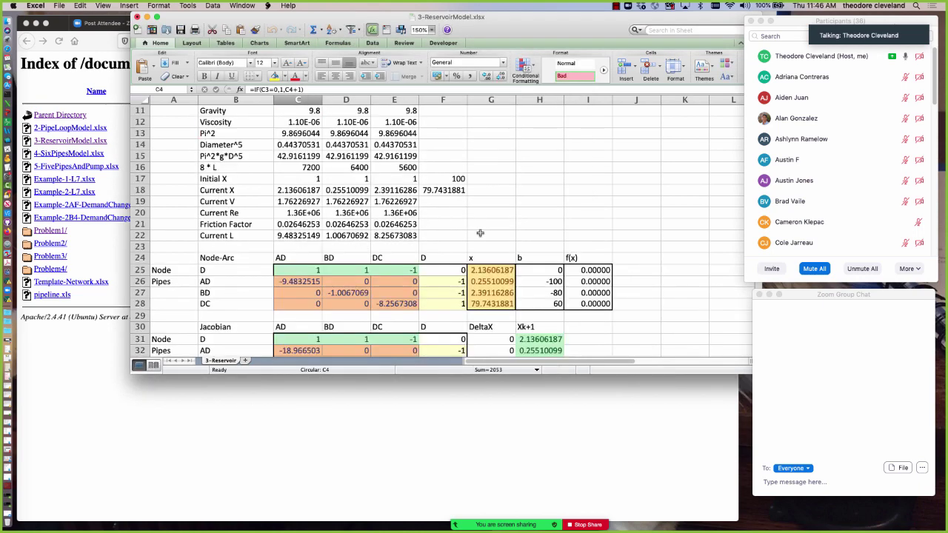
{"action": "scroll", "coordinate": [480, 233], "scroll_direction": "up", "scroll_amount": 3}
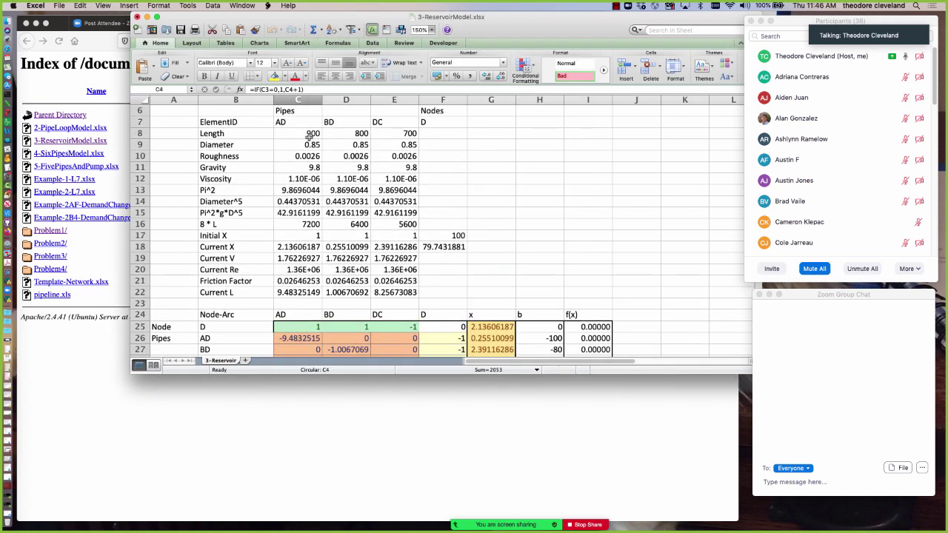
{"action": "scroll", "coordinate": [419, 156], "scroll_direction": "down", "scroll_amount": 5}
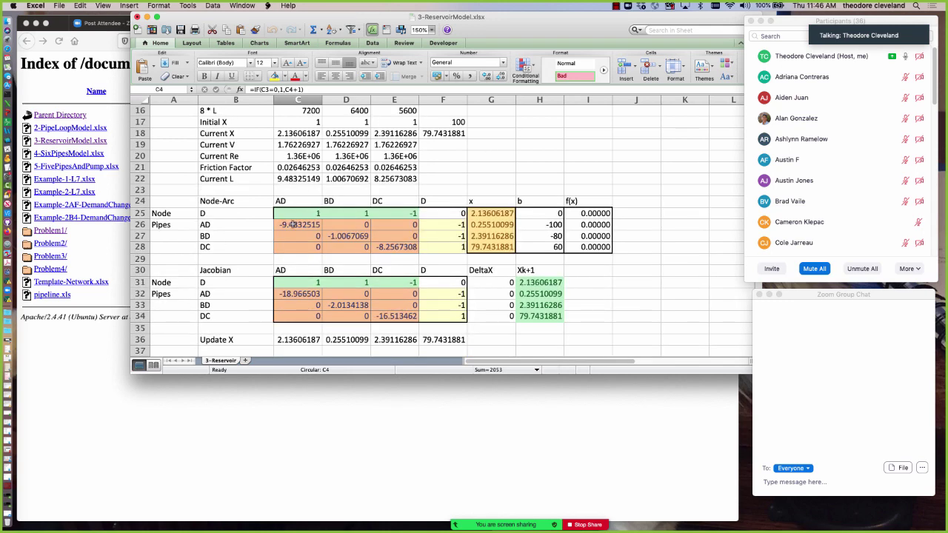
{"action": "left_click", "coordinate": [337, 236]}
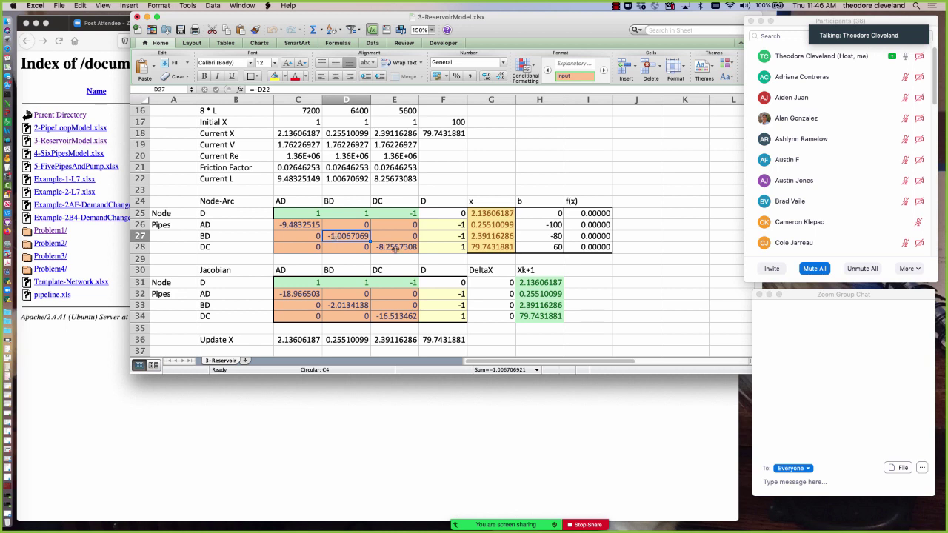
{"action": "left_click", "coordinate": [396, 248]}
{"action": "scroll", "coordinate": [396, 248], "scroll_direction": "up", "scroll_amount": 3}
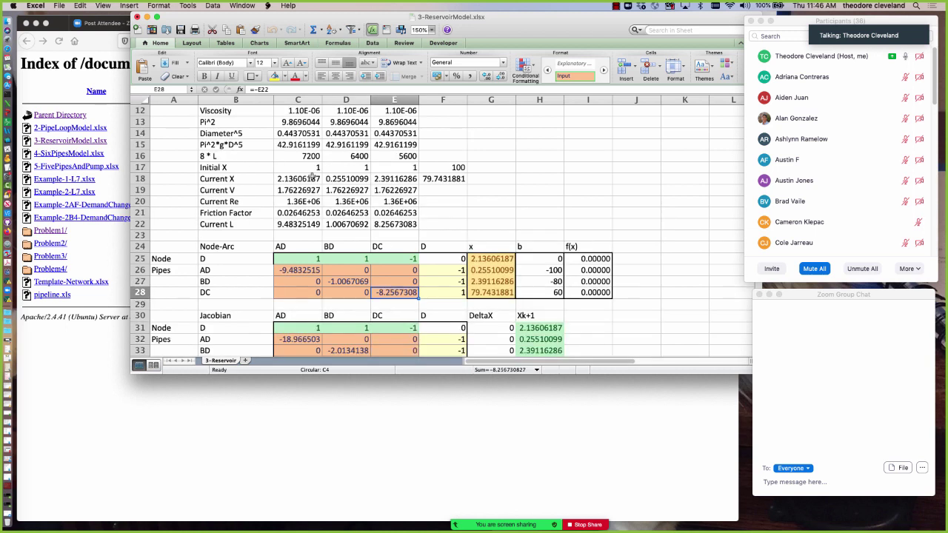
{"action": "left_click", "coordinate": [299, 168]}
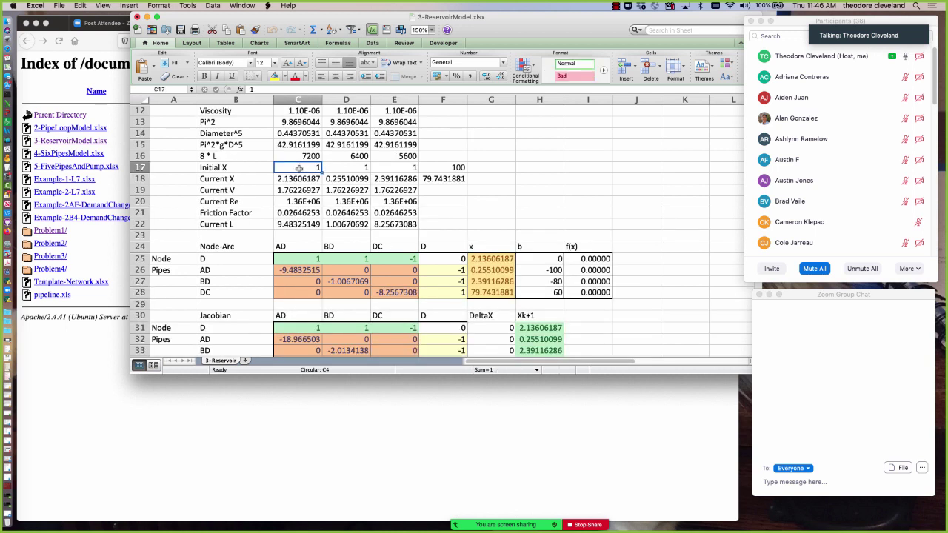
{"action": "left_click", "coordinate": [355, 168]}
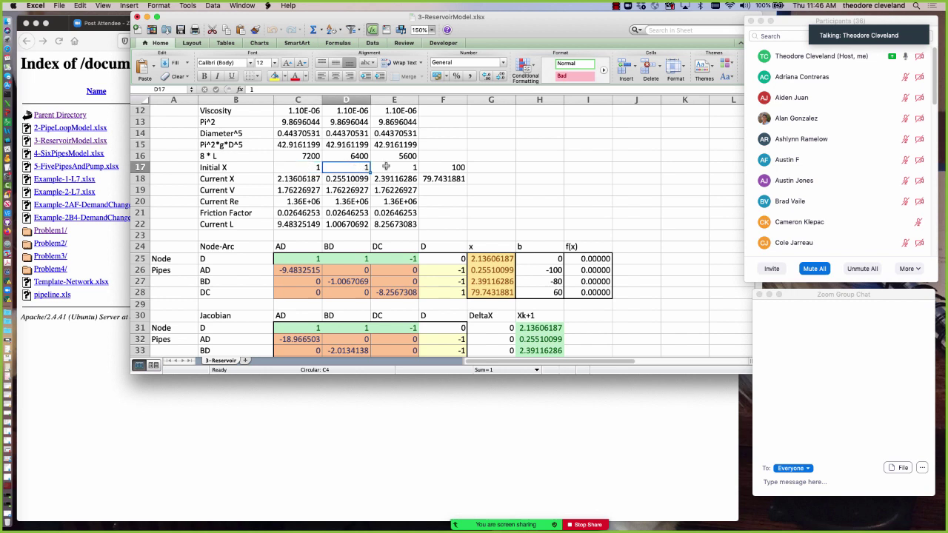
{"action": "left_click", "coordinate": [387, 167]}
{"action": "left_click", "coordinate": [434, 168]}
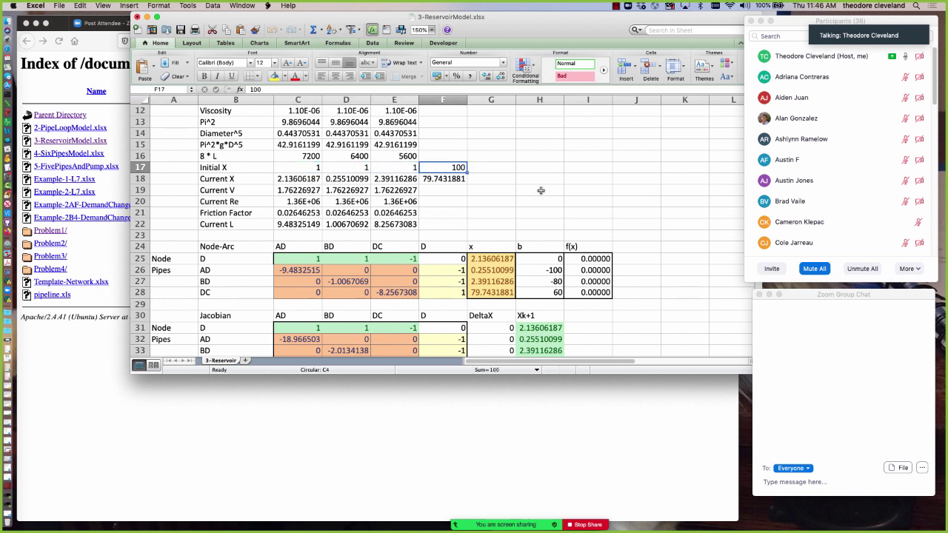
{"action": "scroll", "coordinate": [541, 190], "scroll_direction": "up", "scroll_amount": 5}
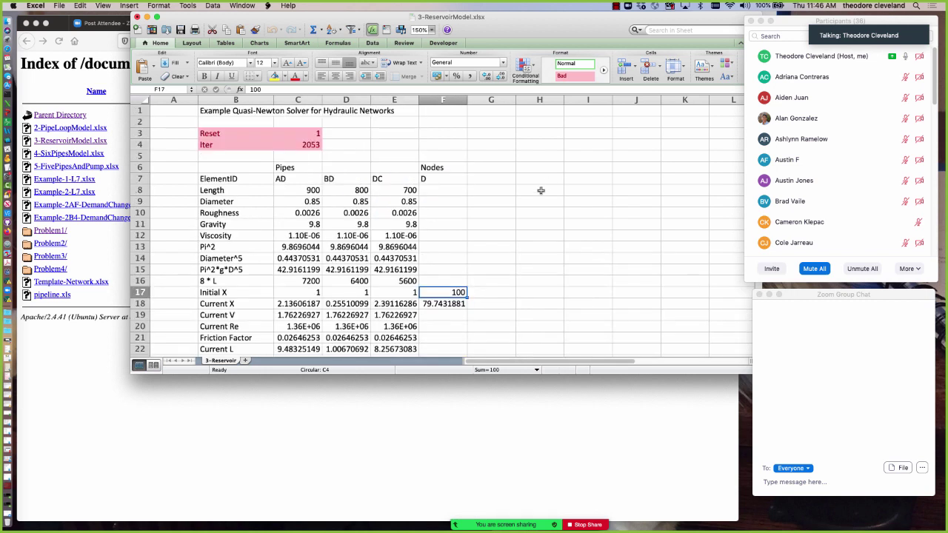
- Set the Reset value to 0 and recalculate the model from the starting values
{"action": "left_click", "coordinate": [287, 137]}
{"action": "type", "text": "0"}
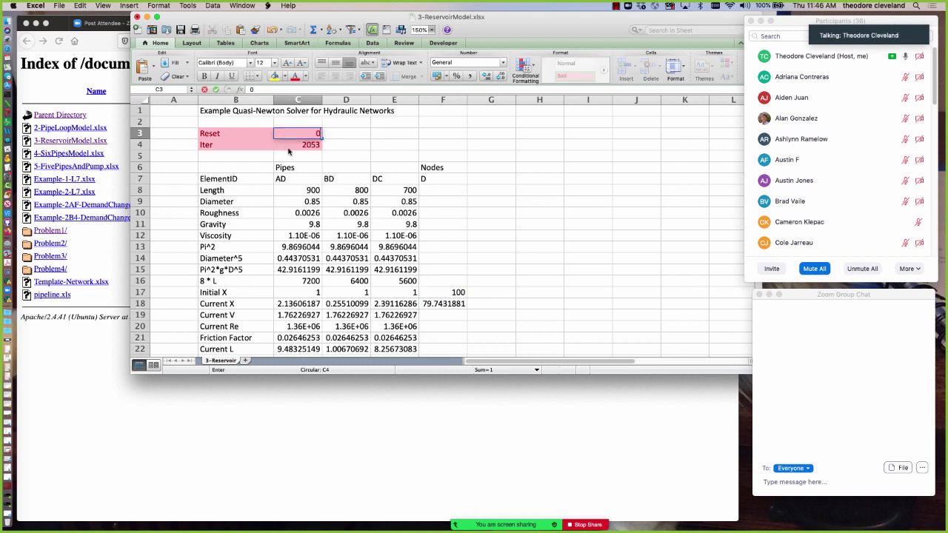
{"action": "key", "text": "Return"}
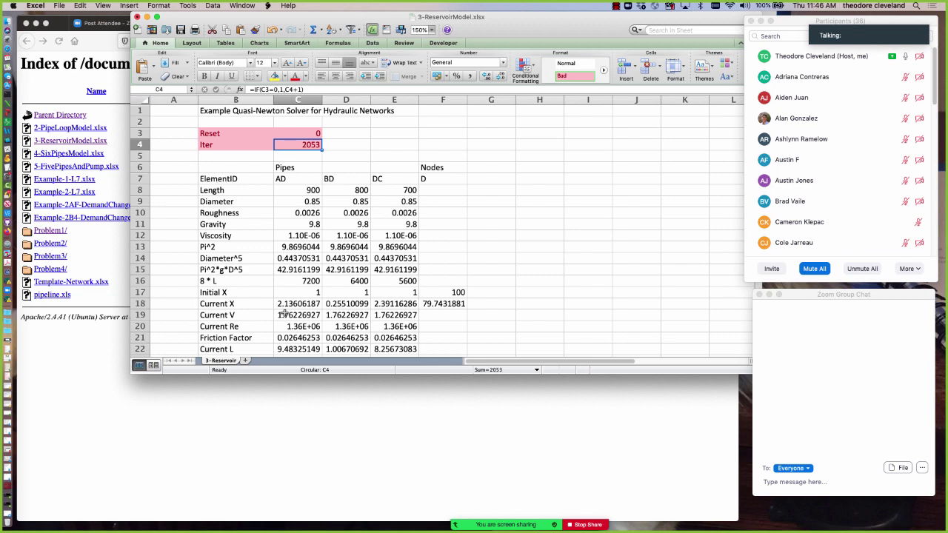
{"action": "key", "text": "super+equal"}
{"action": "scroll", "coordinate": [285, 314], "scroll_direction": "down", "scroll_amount": 5}
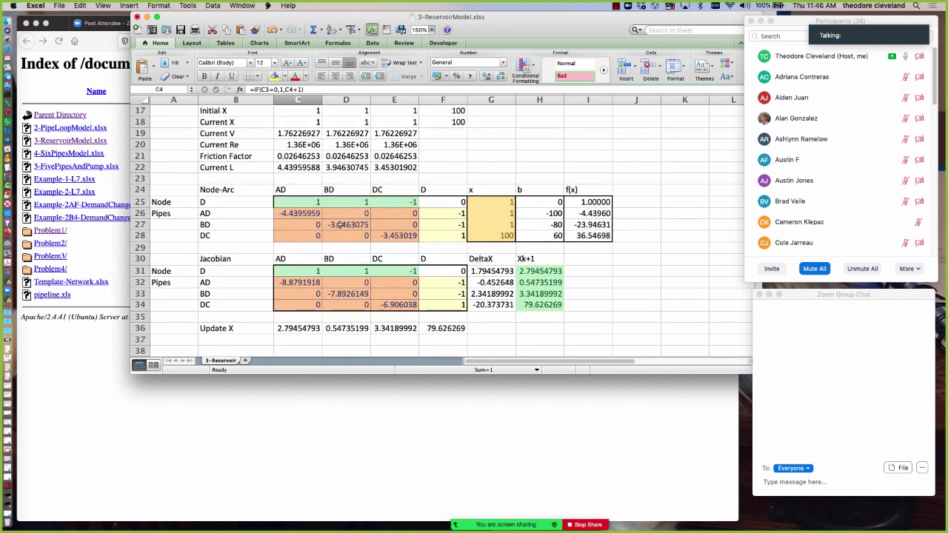
- Select the first three x values and the b vector H25:H28 to inspect them
{"action": "left_click_drag", "start_coordinate": [496, 201], "coordinate": [500, 222]}
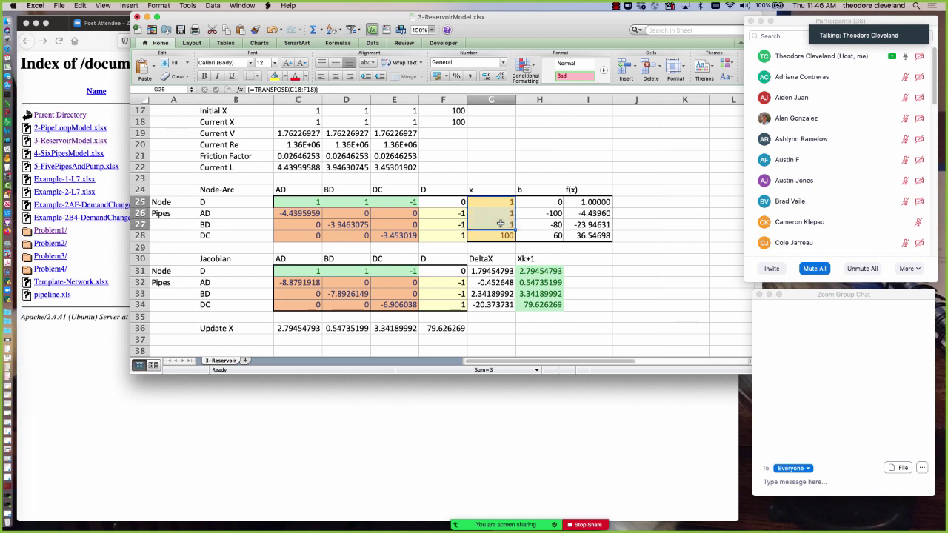
{"action": "left_click", "coordinate": [549, 203]}
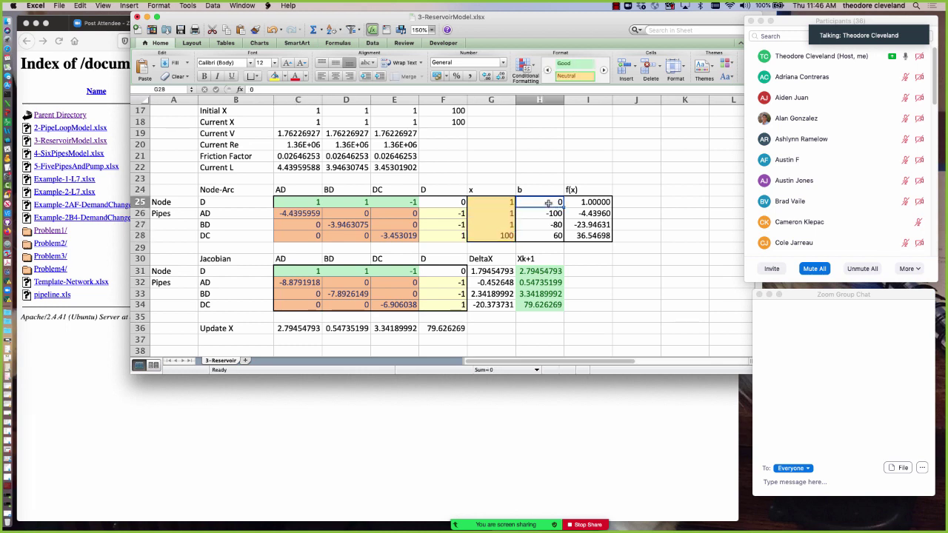
{"action": "left_click_drag", "start_coordinate": [548, 202], "coordinate": [547, 233]}
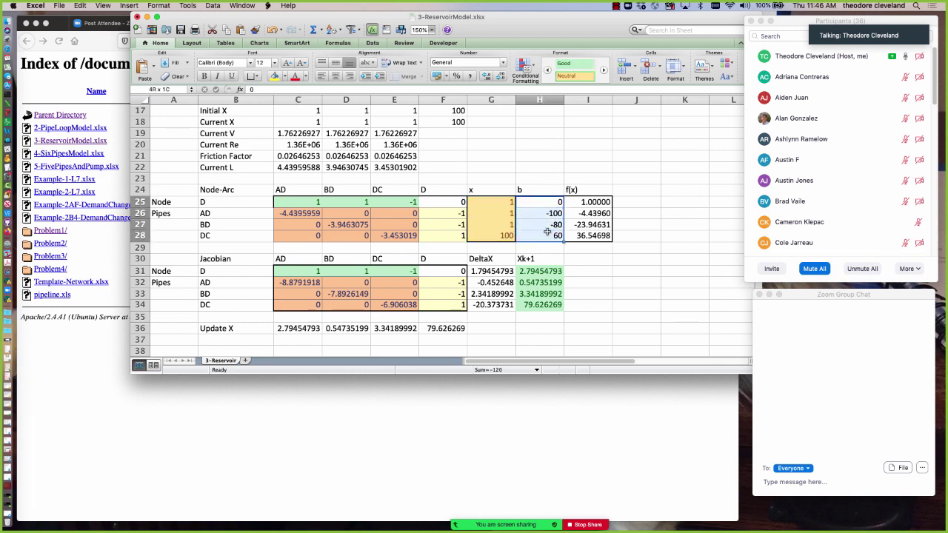
{"action": "scroll", "coordinate": [519, 203], "scroll_direction": "up", "scroll_amount": 10}
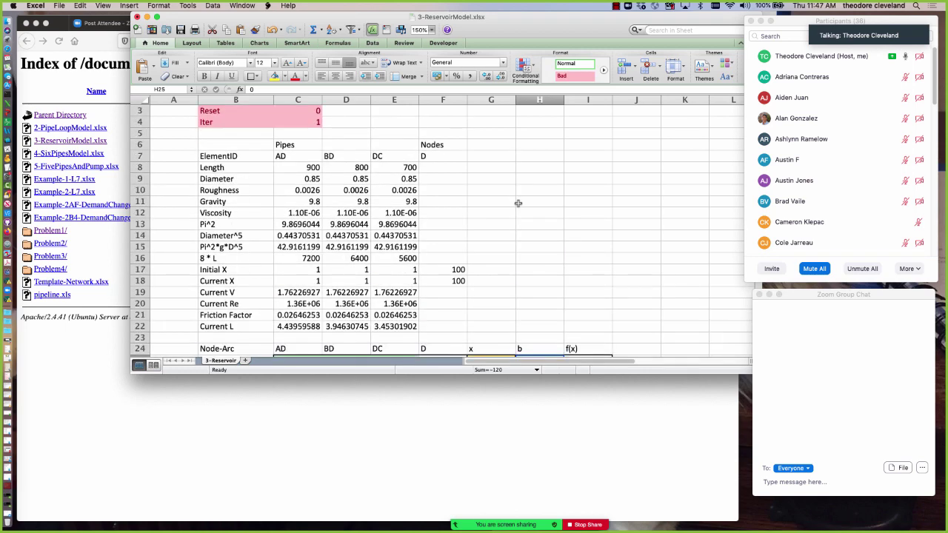
{"action": "scroll", "coordinate": [518, 202], "scroll_direction": "down", "scroll_amount": 1}
{"action": "scroll", "coordinate": [518, 203], "scroll_direction": "down", "scroll_amount": 2}
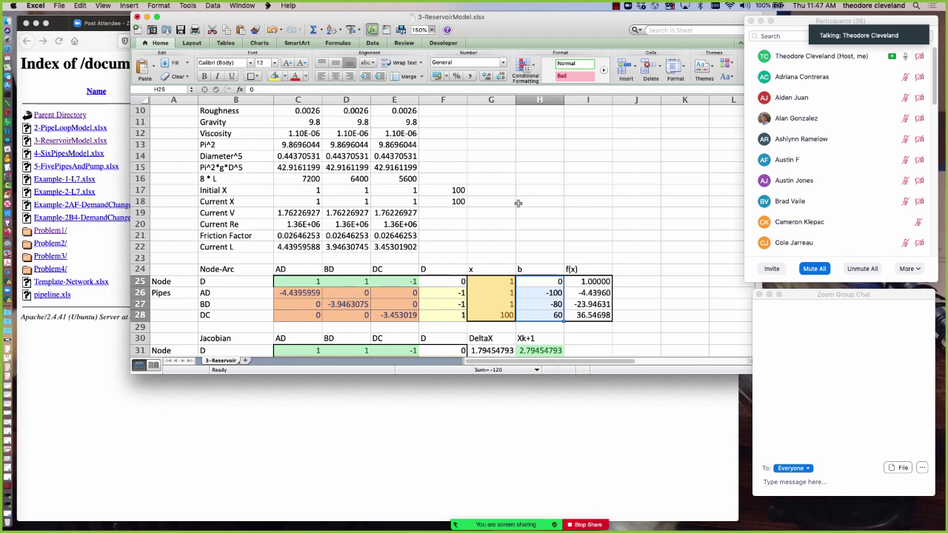
{"action": "scroll", "coordinate": [518, 203], "scroll_direction": "up", "scroll_amount": 1}
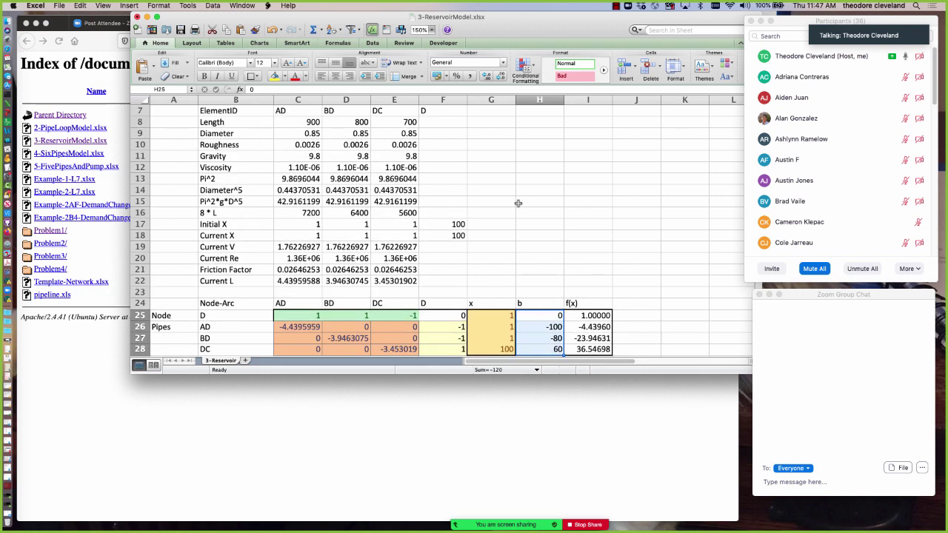
{"action": "scroll", "coordinate": [559, 211], "scroll_direction": "down", "scroll_amount": 2}
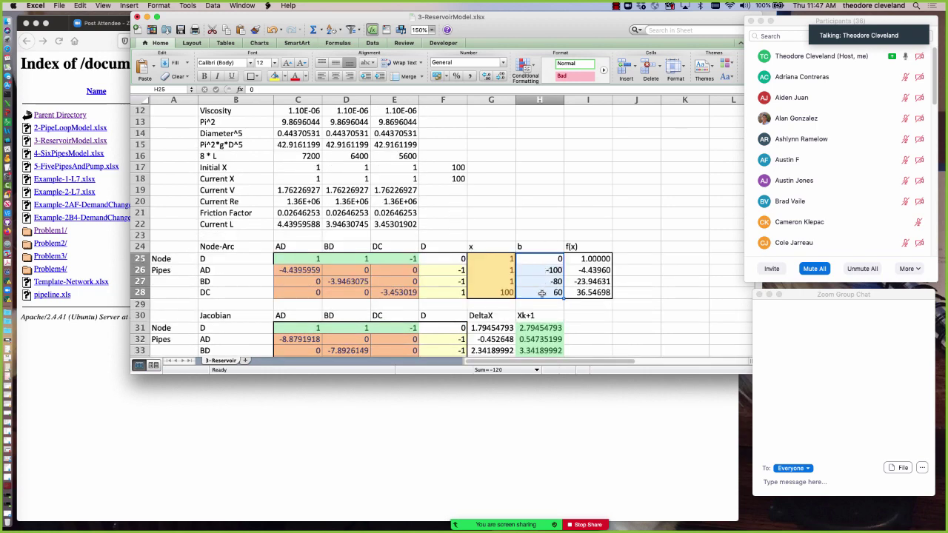
- Change the DC demand in H28 from 60 to 70 and recalculate the sheet
{"action": "left_click", "coordinate": [541, 293]}
{"action": "type", "text": "7"}
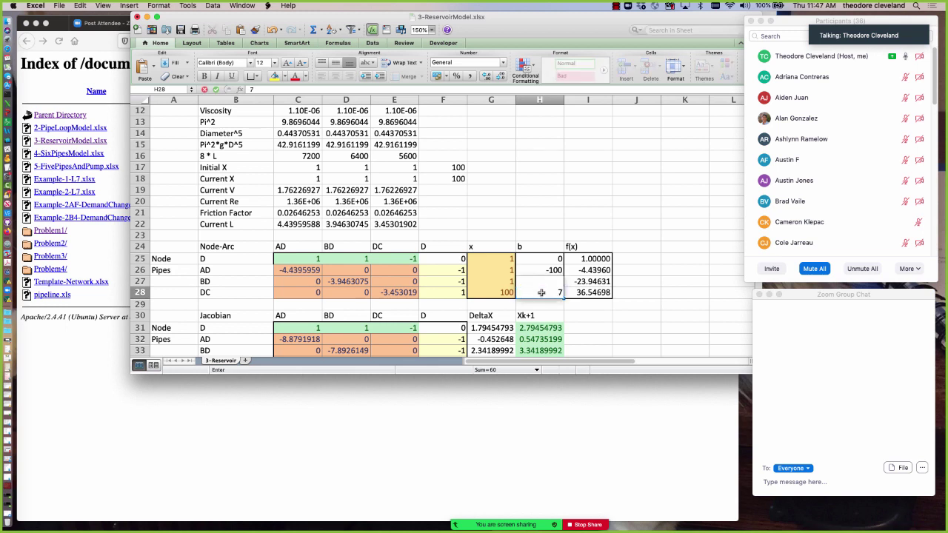
{"action": "type", "text": "0"}
{"action": "key", "text": "Return"}
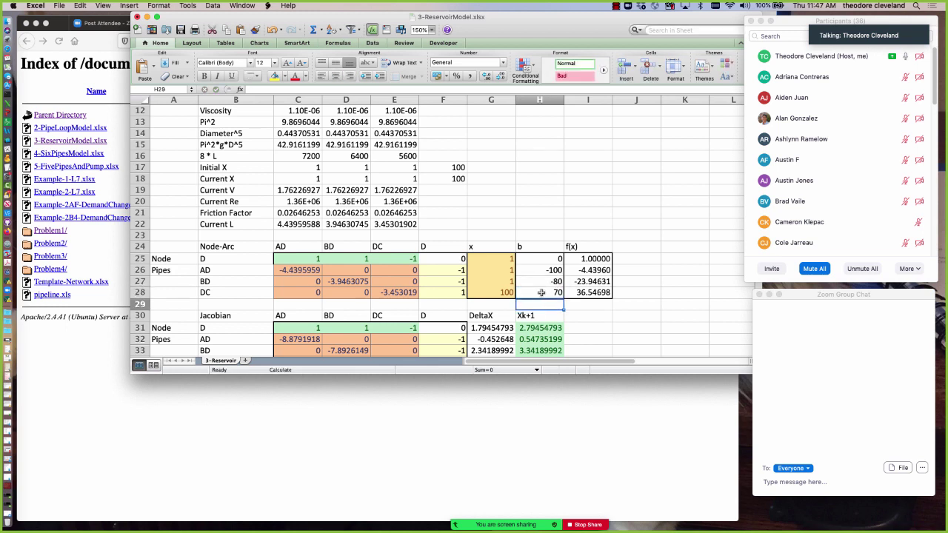
{"action": "scroll", "coordinate": [662, 275], "scroll_direction": "down", "scroll_amount": 6}
{"action": "scroll", "coordinate": [661, 276], "scroll_direction": "up", "scroll_amount": 3}
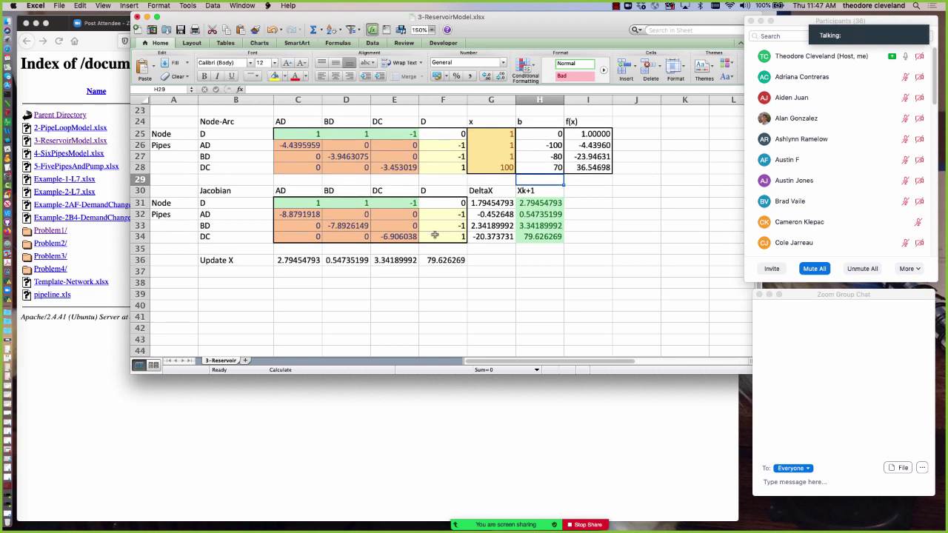
{"action": "key", "text": "super+equal"}
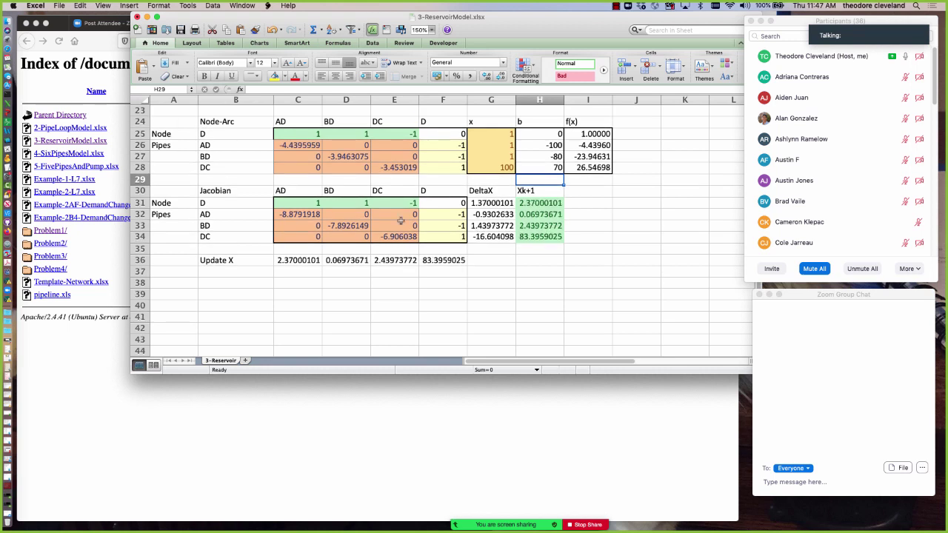
{"action": "left_click", "coordinate": [607, 252]}
{"action": "scroll", "coordinate": [637, 245], "scroll_direction": "up", "scroll_amount": 3}
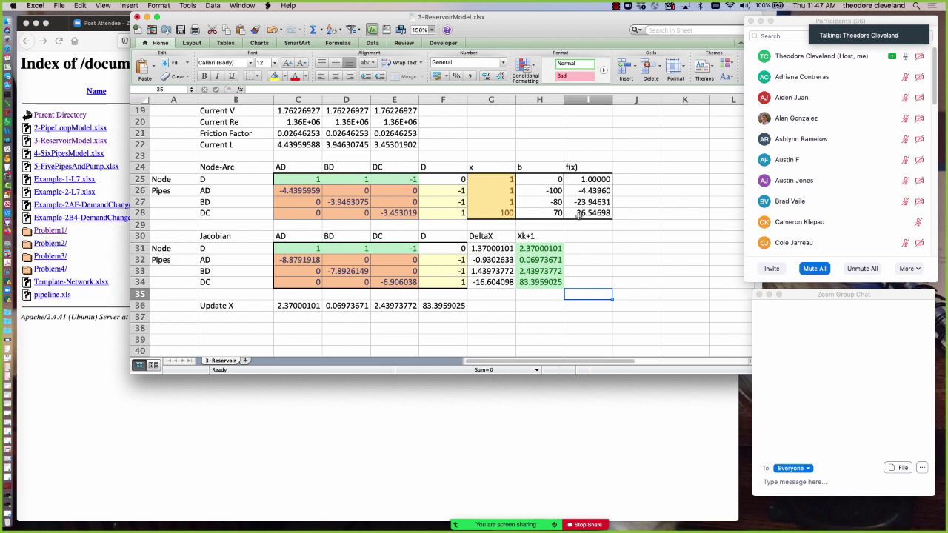
{"action": "left_click_drag", "start_coordinate": [591, 179], "coordinate": [592, 213]}
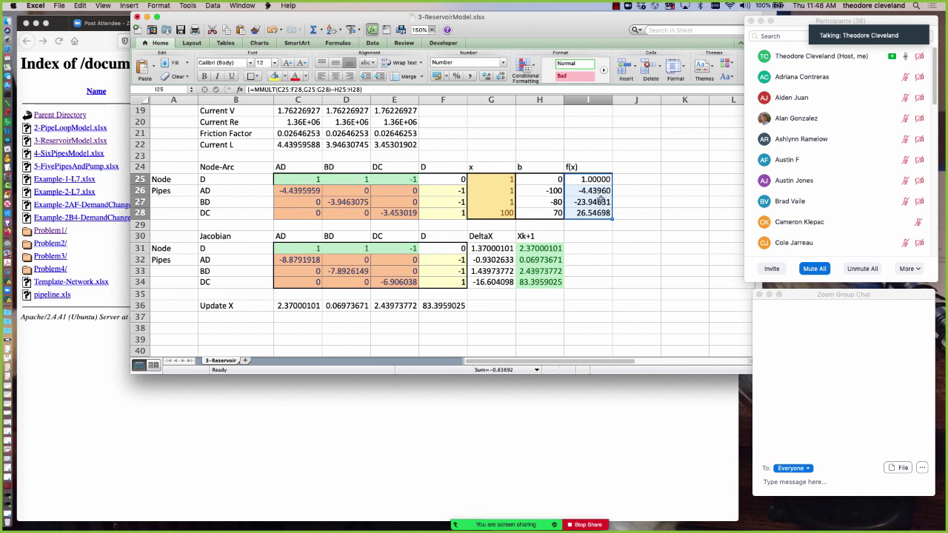
{"action": "left_click", "coordinate": [292, 248]}
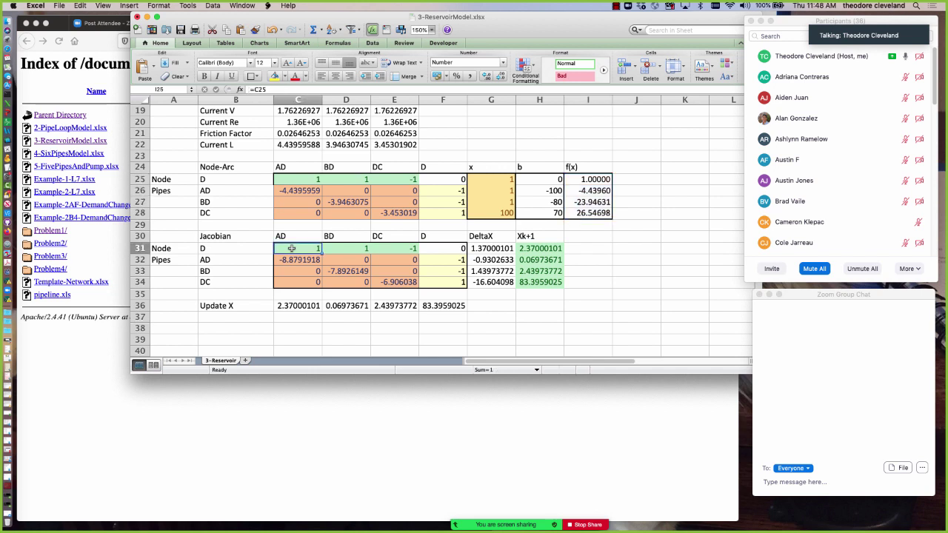
{"action": "left_click_drag", "start_coordinate": [291, 252], "coordinate": [442, 283]}
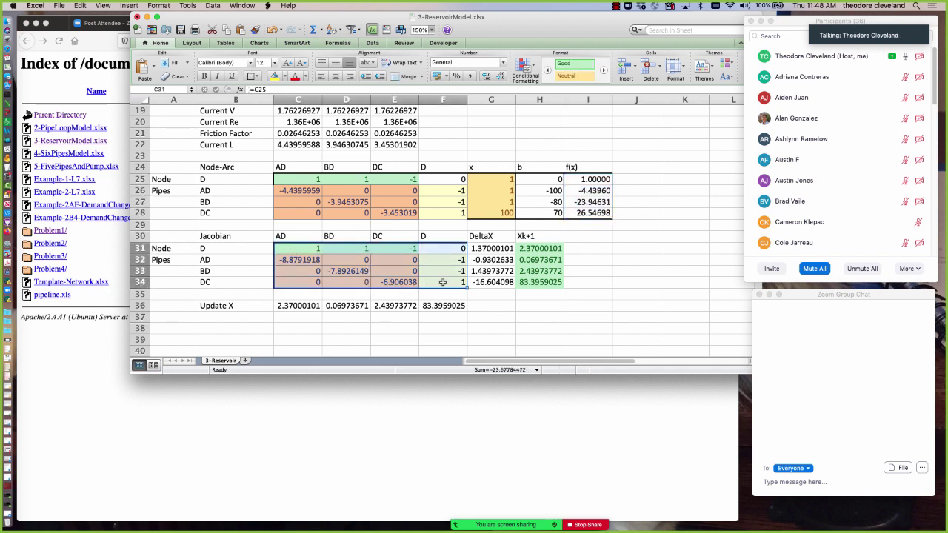
{"action": "left_click", "coordinate": [526, 324]}
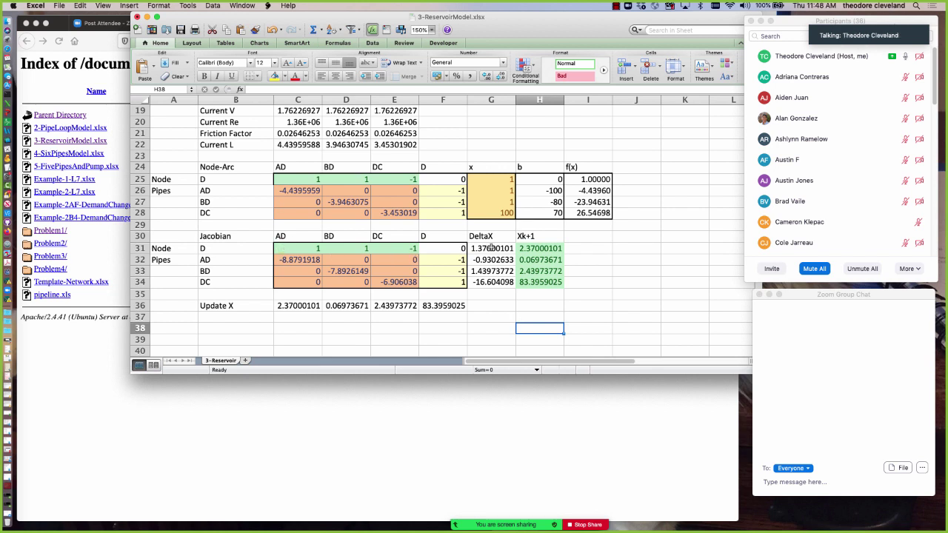
{"action": "left_click", "coordinate": [491, 248]}
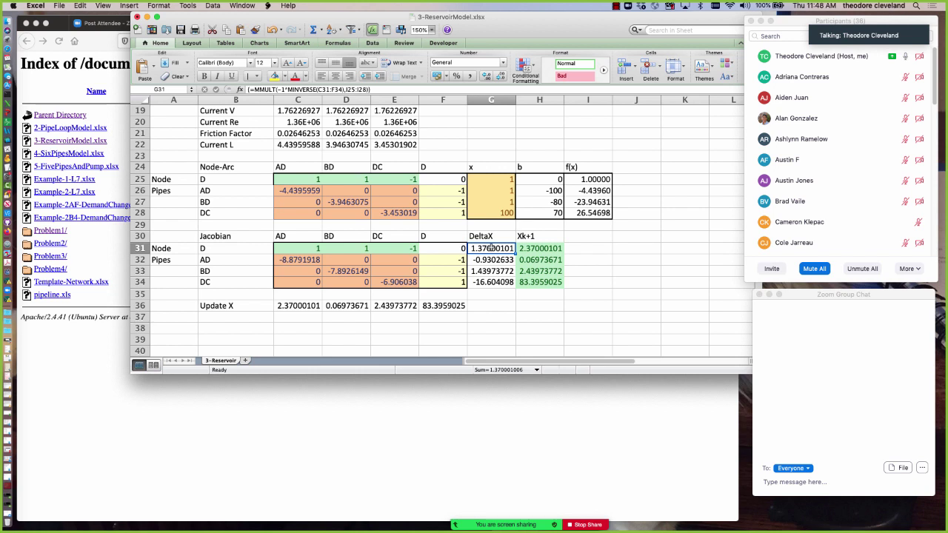
{"action": "left_click", "coordinate": [545, 248]}
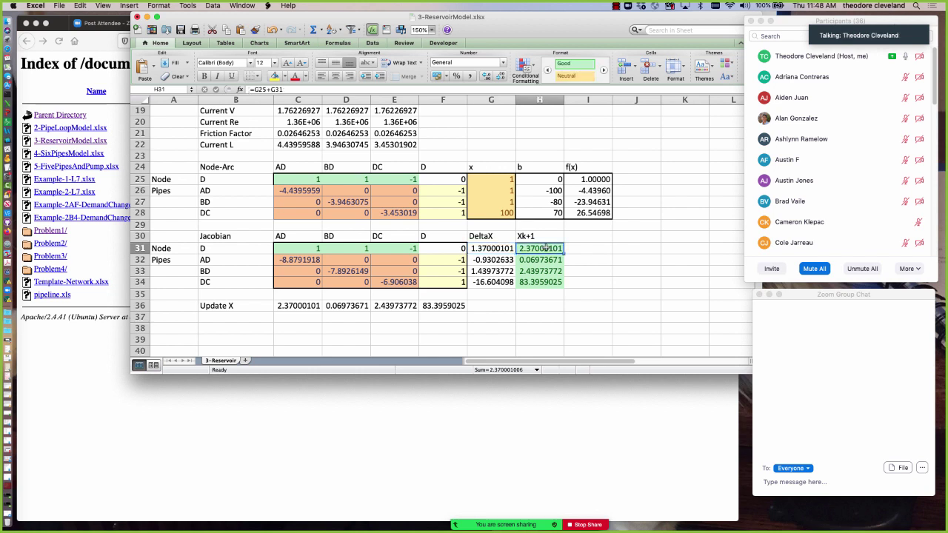
{"action": "left_click", "coordinate": [625, 298]}
- Set the Reset value in cell C3 to 1
{"action": "scroll", "coordinate": [625, 298], "scroll_direction": "up", "scroll_amount": 6}
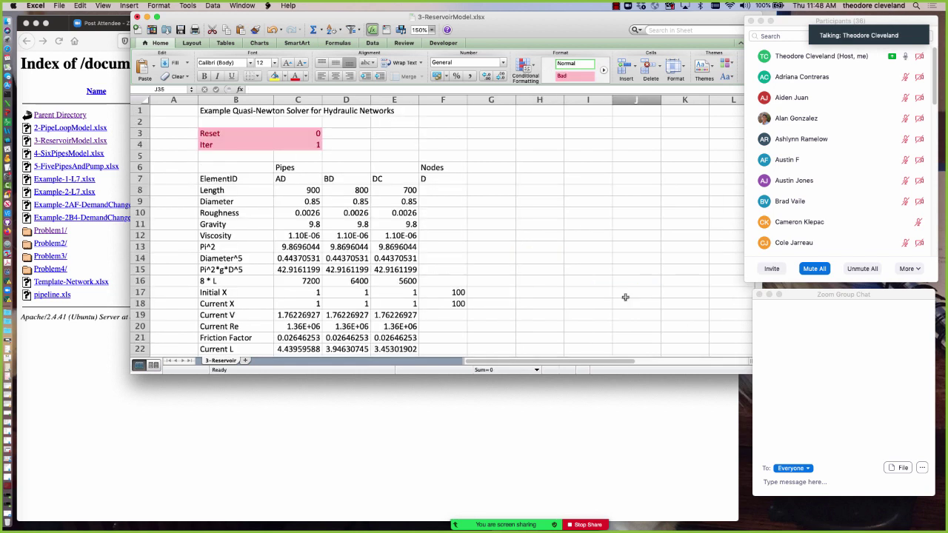
{"action": "left_click", "coordinate": [292, 132]}
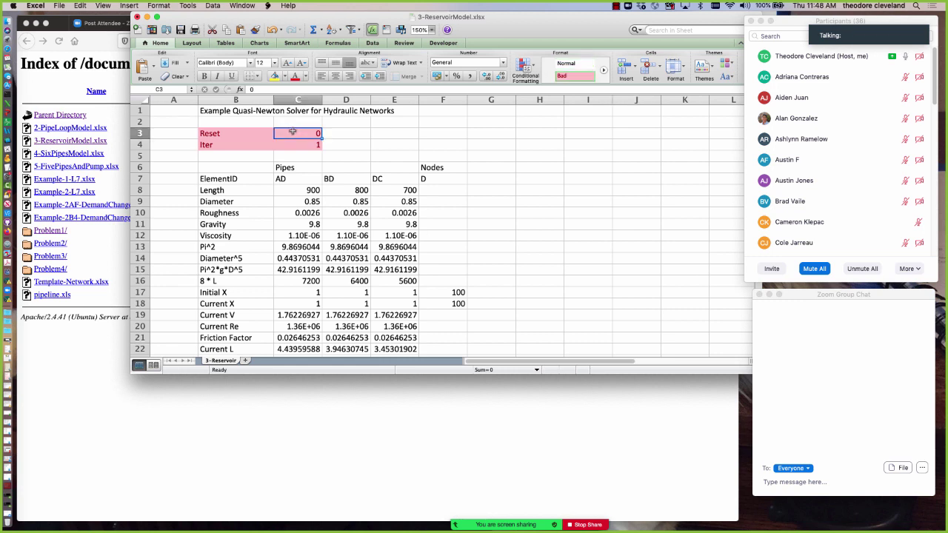
{"action": "type", "text": "1"}
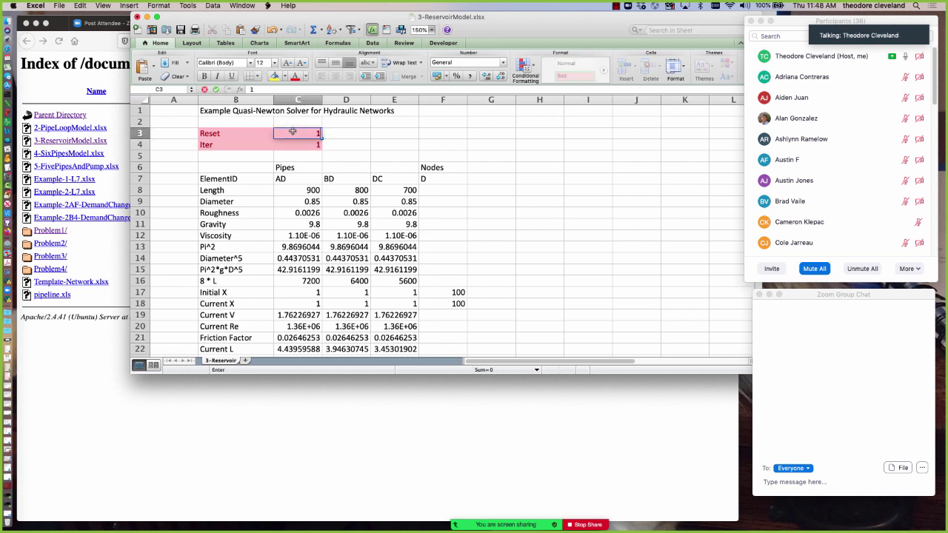
{"action": "key", "text": "Return"}
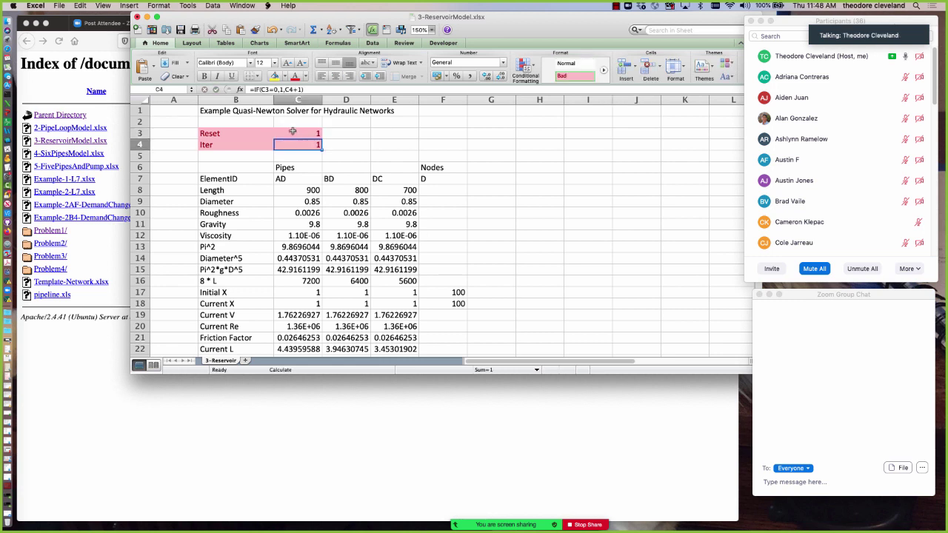
{"action": "scroll", "coordinate": [541, 202], "scroll_direction": "down", "scroll_amount": 8}
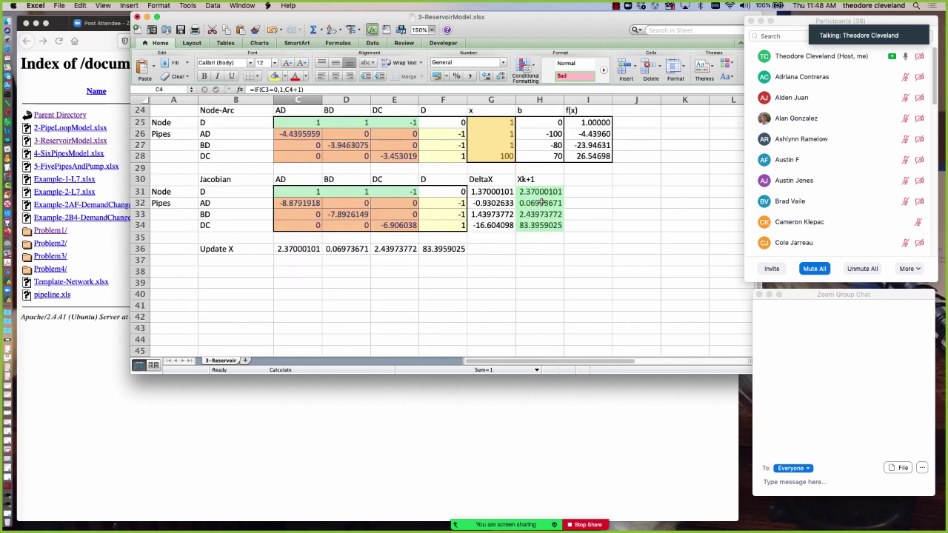
{"action": "scroll", "coordinate": [542, 202], "scroll_direction": "up", "scroll_amount": 3}
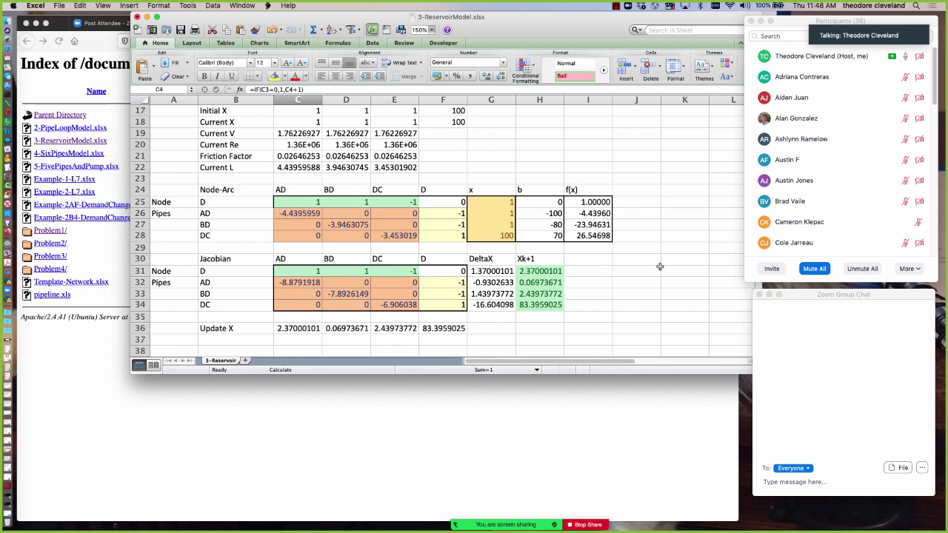
{"action": "key", "text": "Down"}
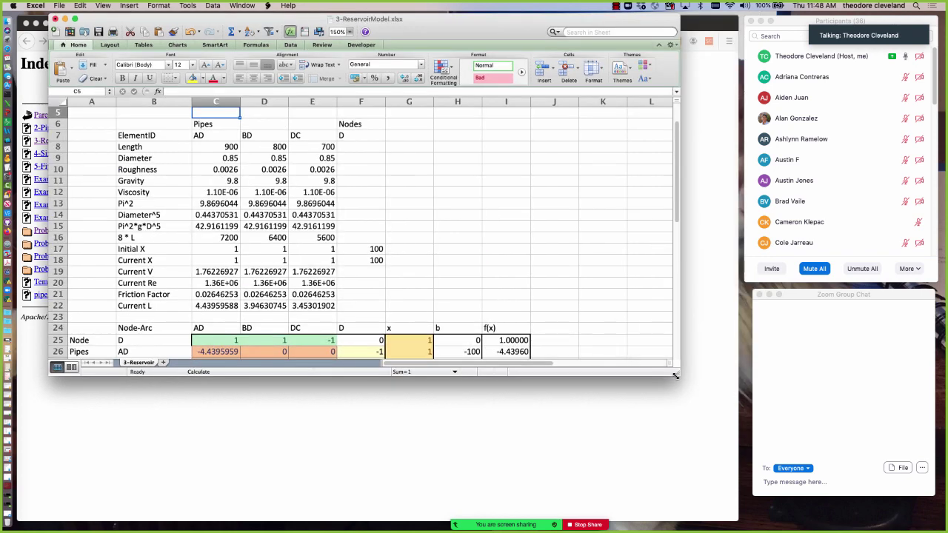
- Enlarge the workbook window and recalculate with F9 until f(x) and DeltaX reach zero
{"action": "left_click_drag", "start_coordinate": [678, 376], "coordinate": [735, 514]}
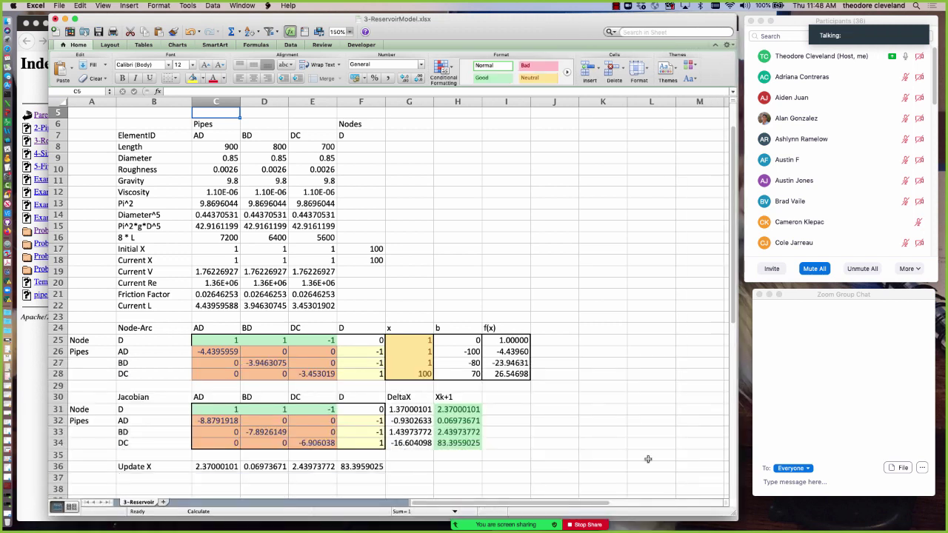
{"action": "left_click", "coordinate": [563, 352]}
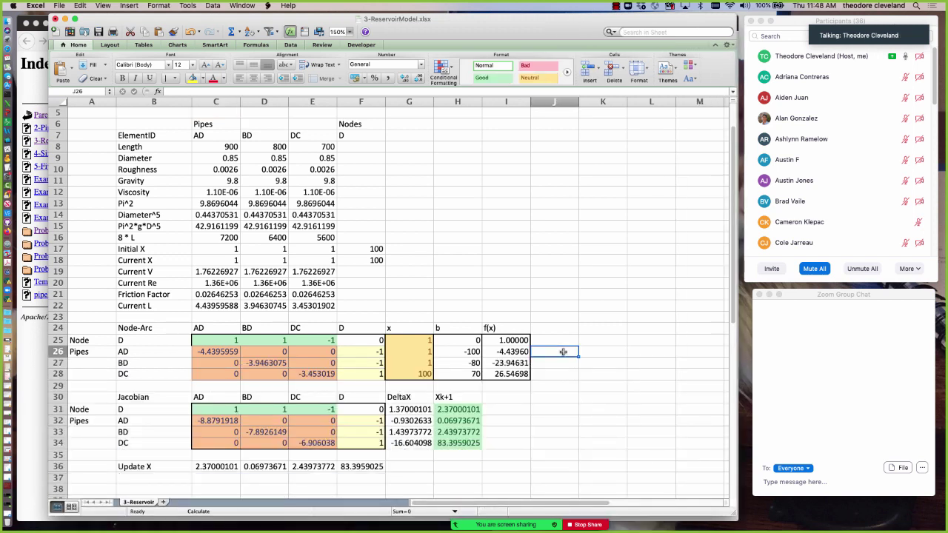
{"action": "key", "text": "F9"}
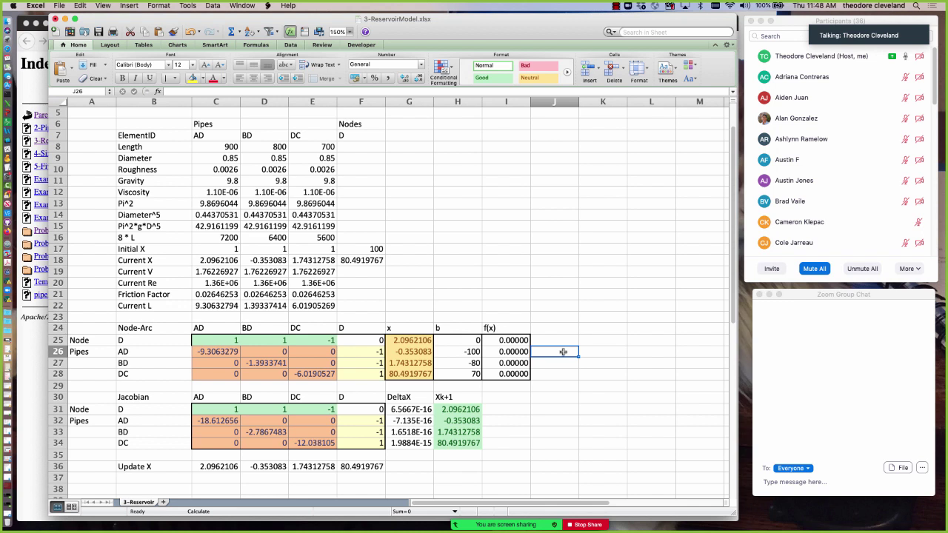
{"action": "key", "text": "F9"}
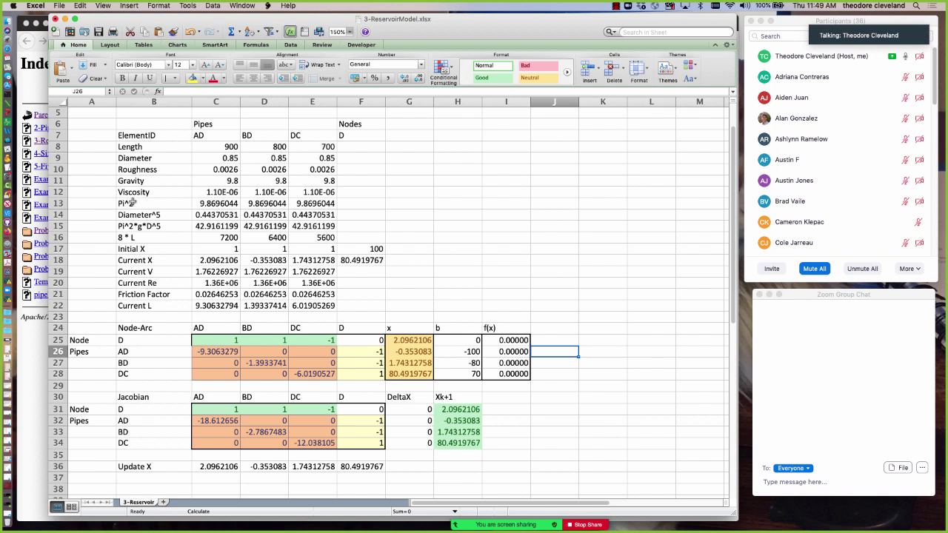
- Inspect the Update X TRANSPOSE formula in C36–E36, then close the 3-ReservoirModel workbook
{"action": "left_click", "coordinate": [406, 294]}
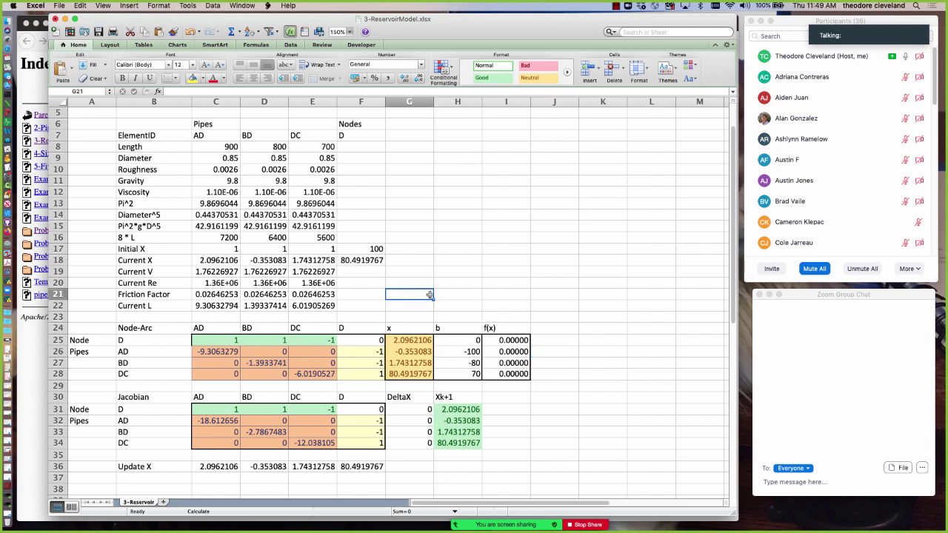
{"action": "scroll", "coordinate": [429, 294], "scroll_direction": "down", "scroll_amount": 3}
{"action": "scroll", "coordinate": [428, 292], "scroll_direction": "down", "scroll_amount": 1}
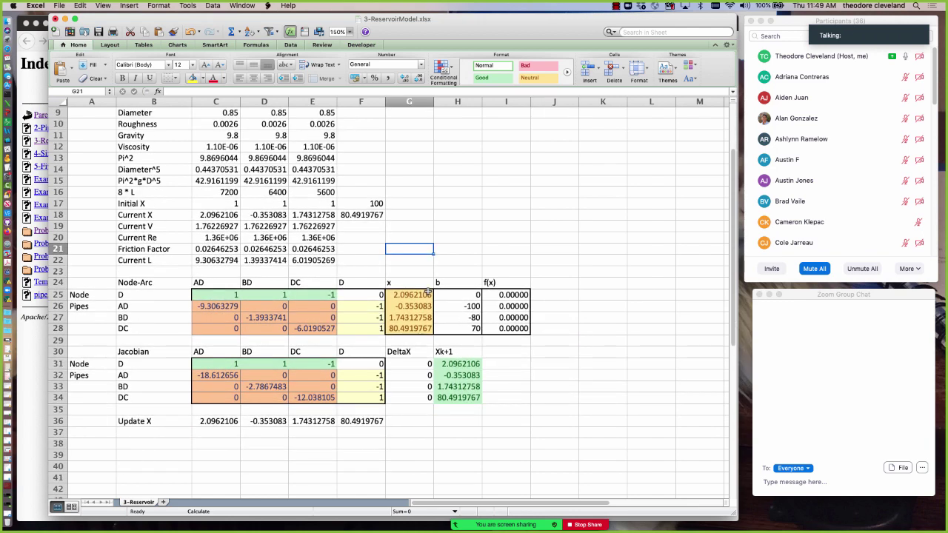
{"action": "scroll", "coordinate": [427, 291], "scroll_direction": "down", "scroll_amount": 5}
{"action": "scroll", "coordinate": [426, 293], "scroll_direction": "up", "scroll_amount": 2}
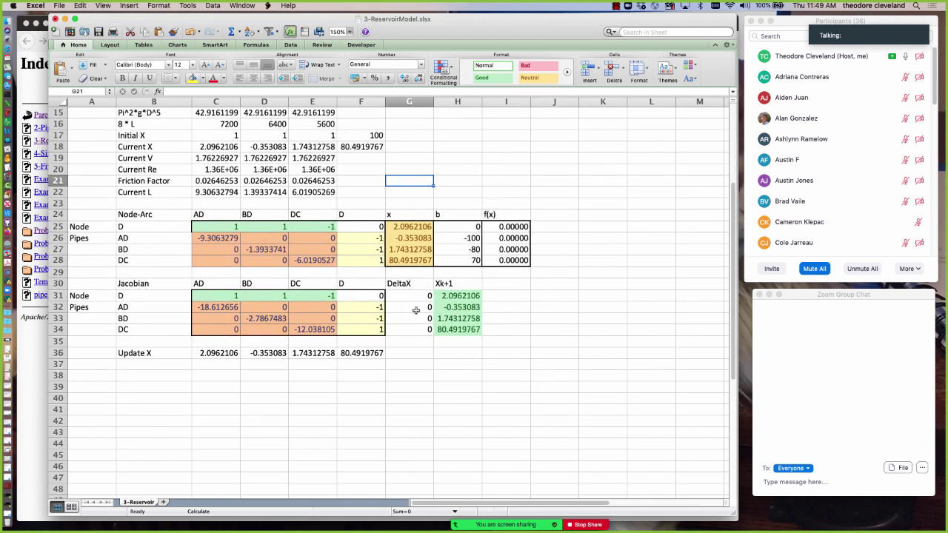
{"action": "left_click", "coordinate": [201, 352]}
{"action": "left_click", "coordinate": [263, 352]}
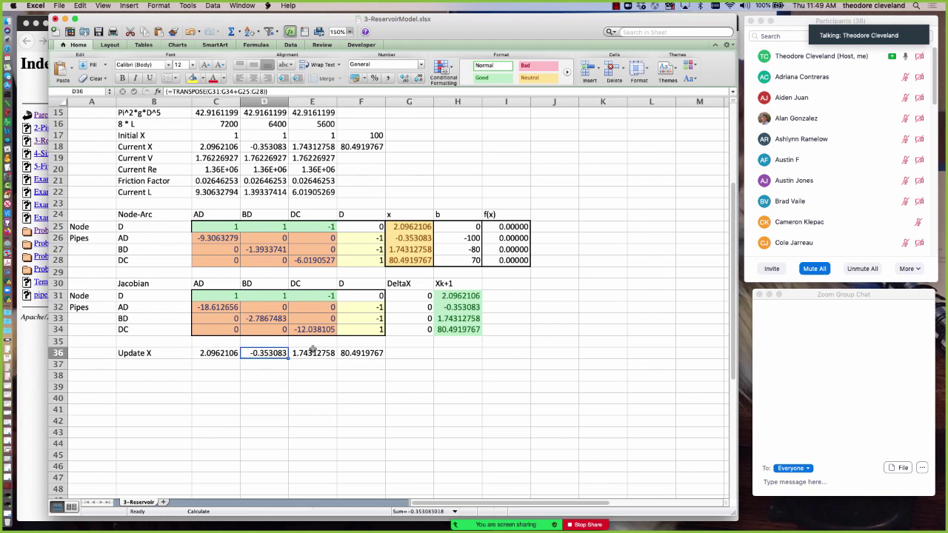
{"action": "left_click", "coordinate": [312, 352]}
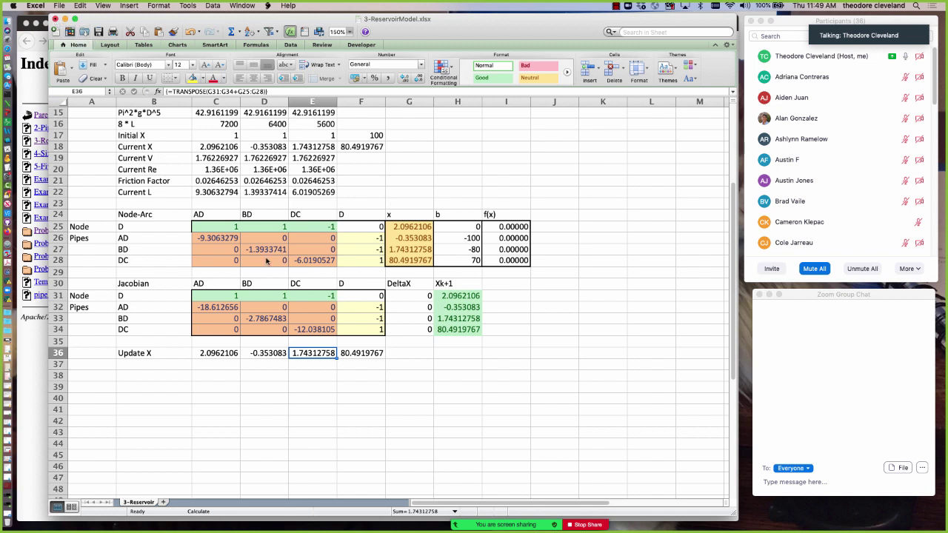
{"action": "left_click", "coordinate": [55, 19]}
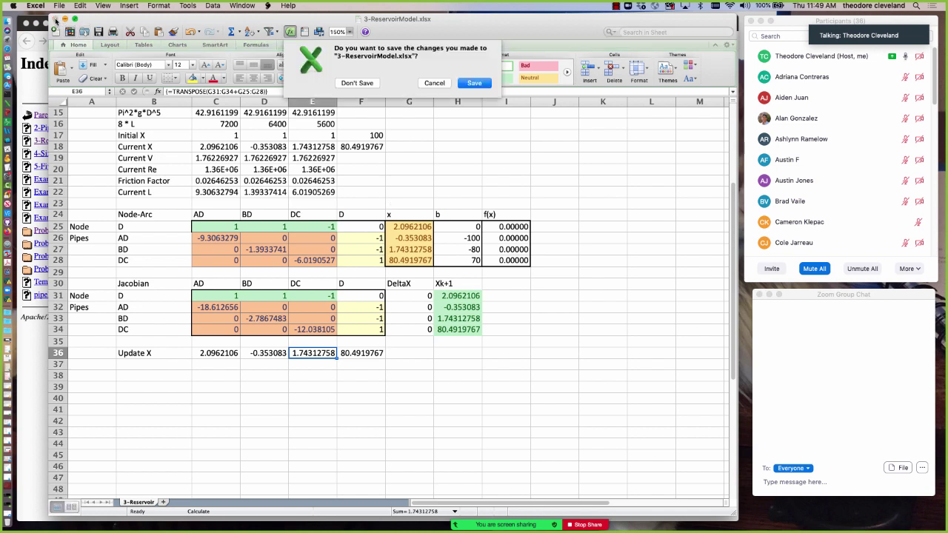
- Discard the workbook changes and view Problem1/PipeNetwork.txt in Firefox
{"action": "left_click", "coordinate": [370, 85]}
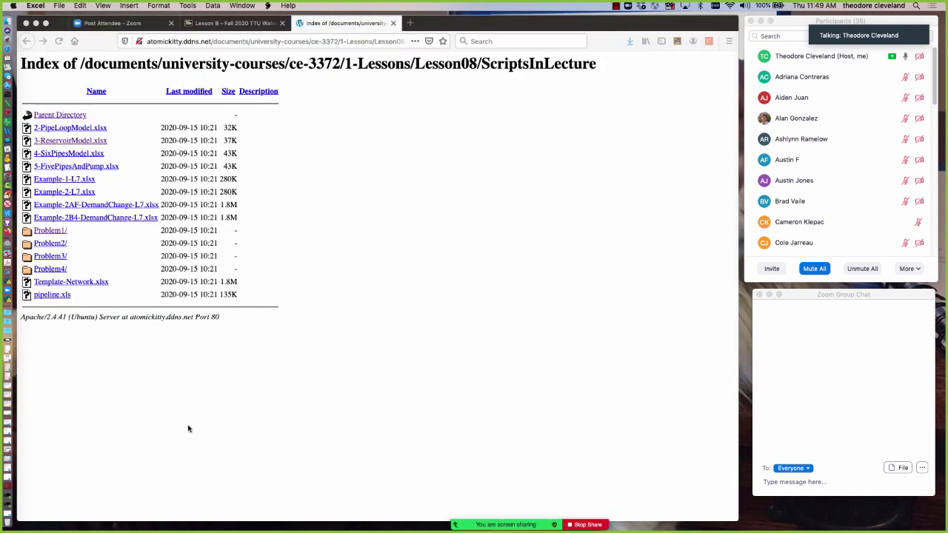
{"action": "left_click", "coordinate": [247, 389]}
{"action": "left_click", "coordinate": [50, 232]}
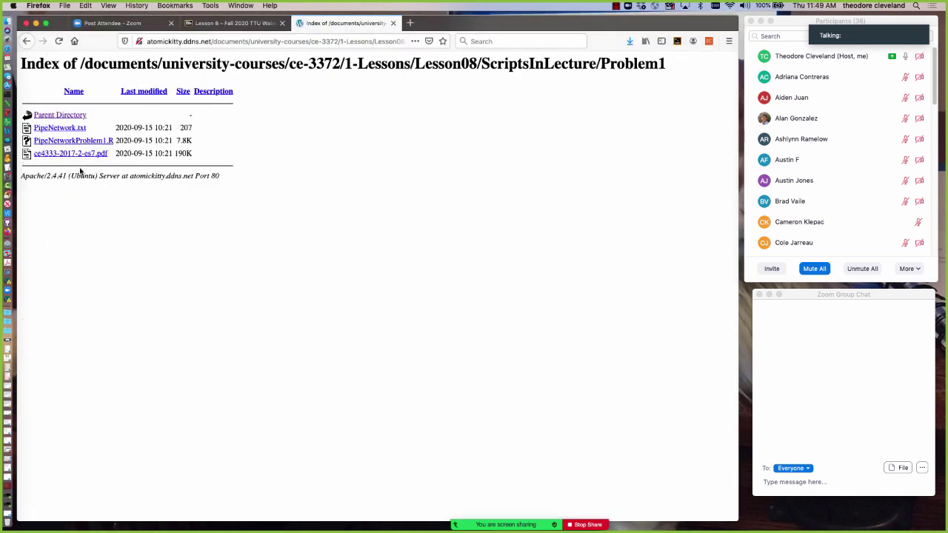
{"action": "left_click", "coordinate": [72, 128]}
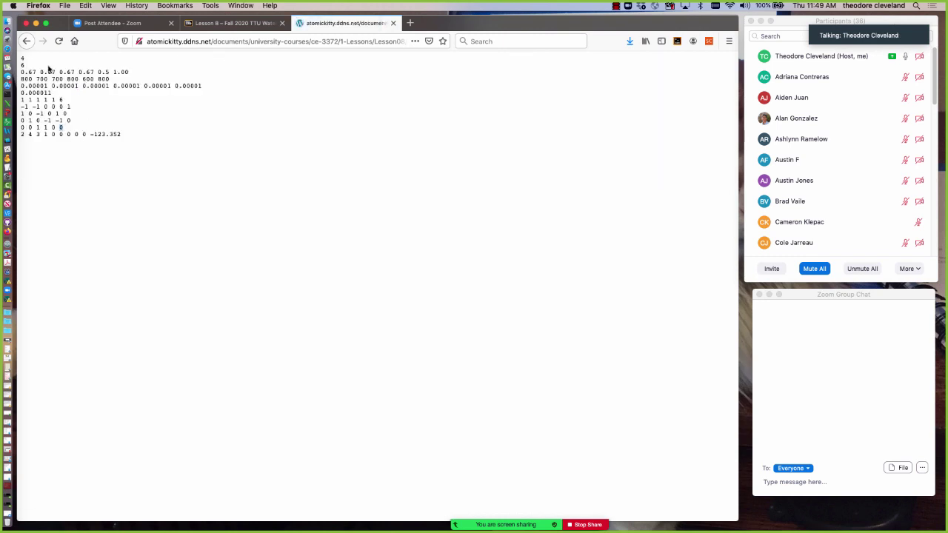
- Go back three pages to the CE 3372 Water Systems Design lesson page
{"action": "left_click", "coordinate": [27, 41]}
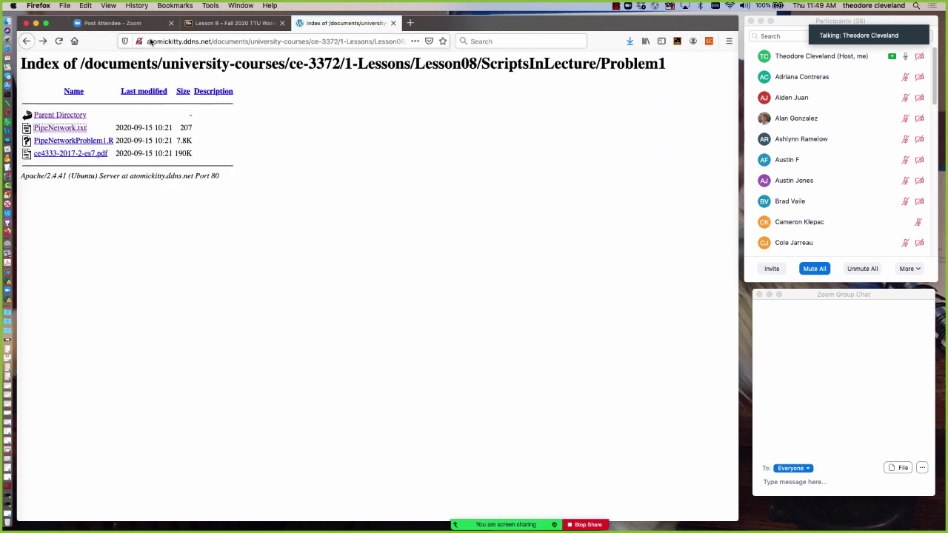
{"action": "left_click", "coordinate": [26, 42]}
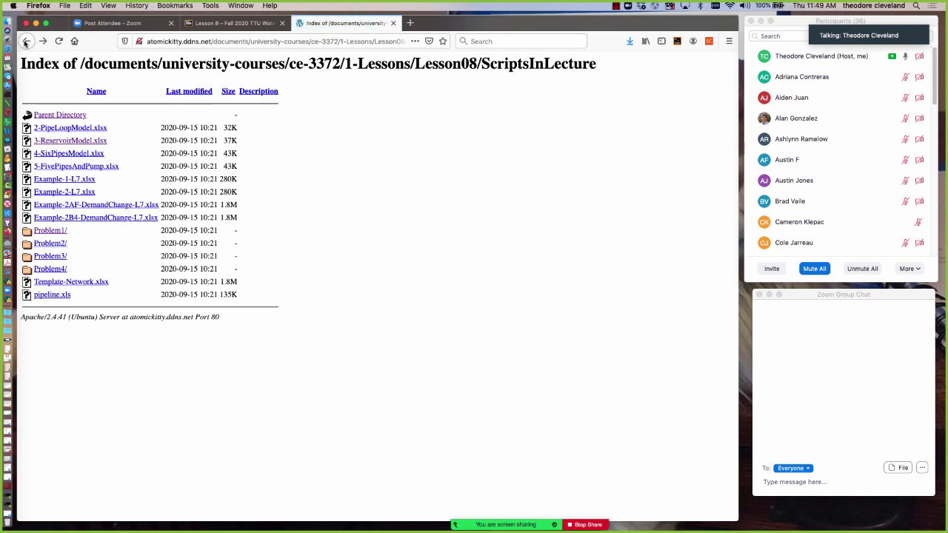
{"action": "left_click", "coordinate": [26, 42]}
{"action": "scroll", "coordinate": [146, 275], "scroll_direction": "up", "scroll_amount": 2}
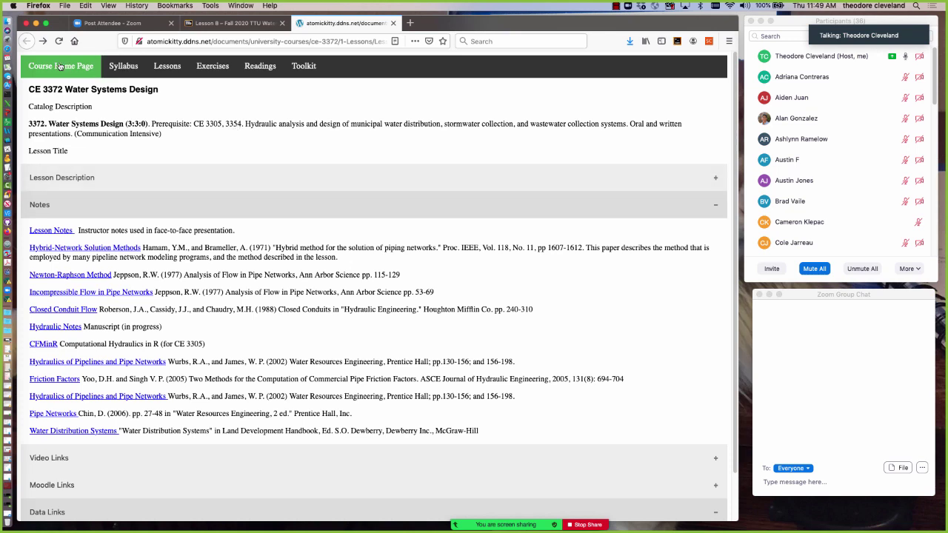
- From the CE 3372 course home page, launch JupyterHub to open JupyterLab at Lesson08/Lab8
{"action": "left_click", "coordinate": [409, 23]}
{"action": "left_click", "coordinate": [356, 46]}
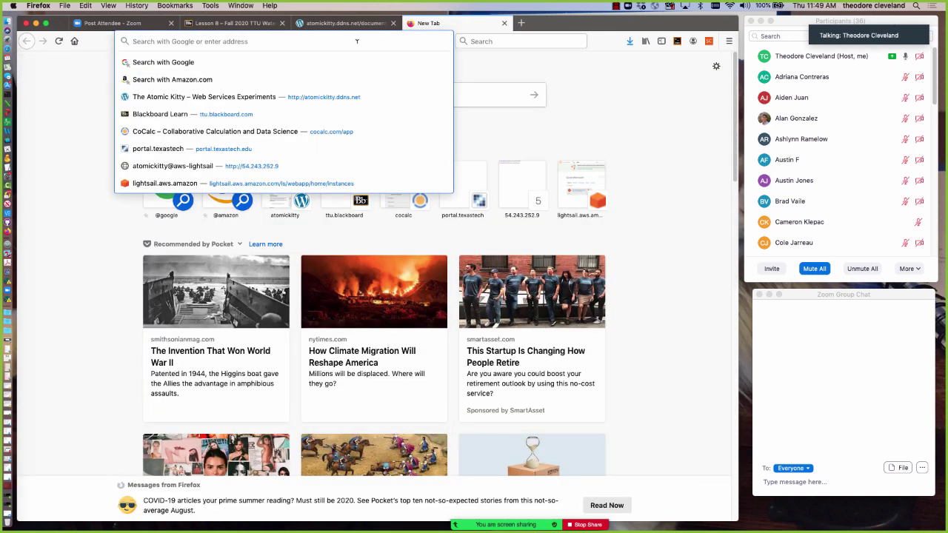
{"action": "left_click", "coordinate": [342, 23]}
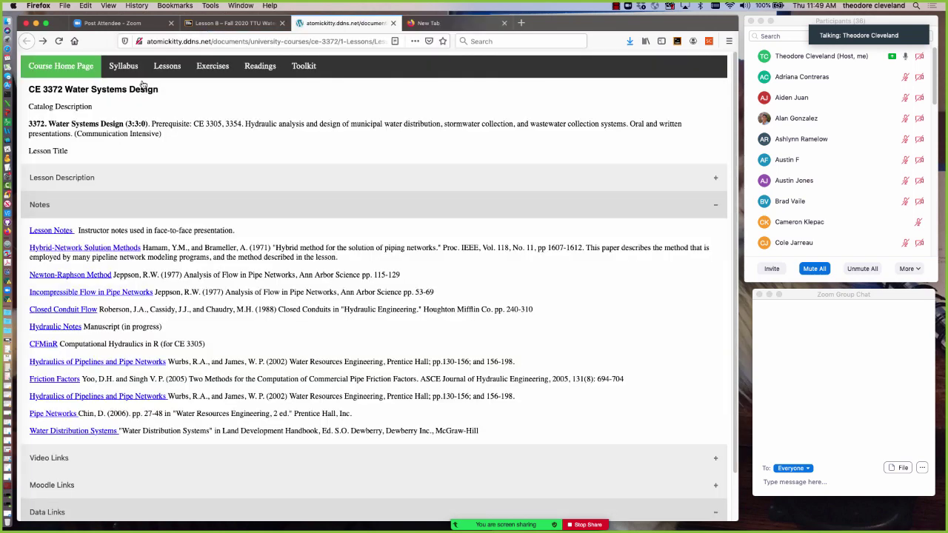
{"action": "left_click", "coordinate": [52, 68]}
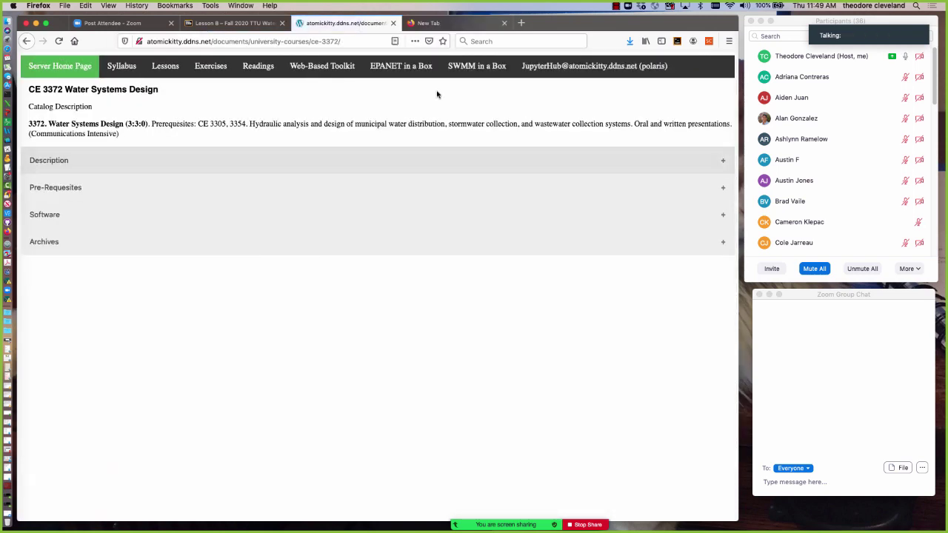
{"action": "left_click", "coordinate": [574, 69]}
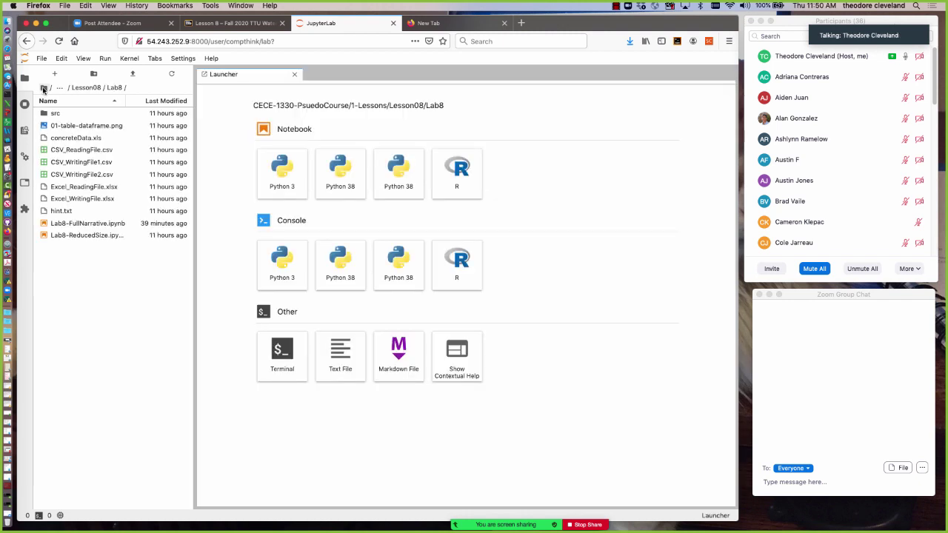
- Browse into MyJupyterNotebooks/16-ApplicationOfNonLinearSystems, then reopen JupyterHub from the CE 3372 course page
{"action": "left_click", "coordinate": [43, 88]}
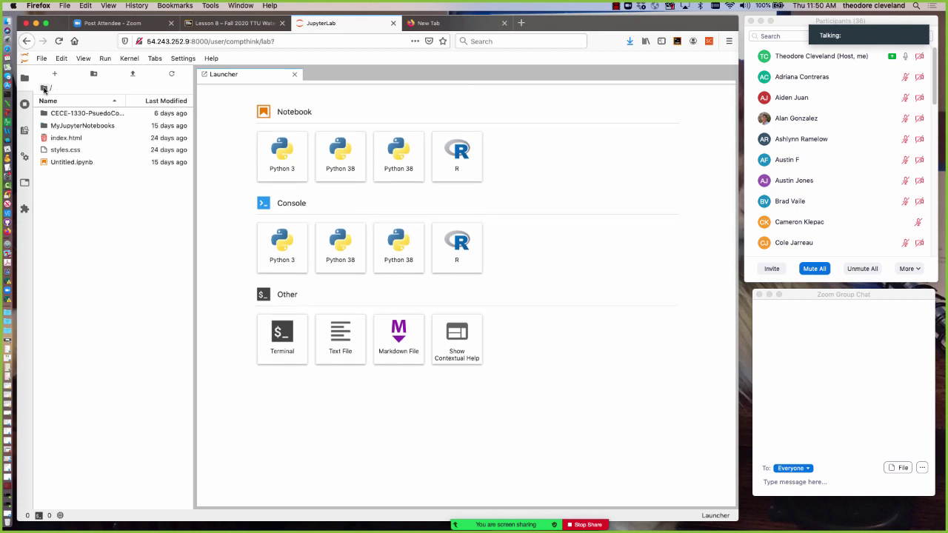
{"action": "left_click", "coordinate": [62, 127]}
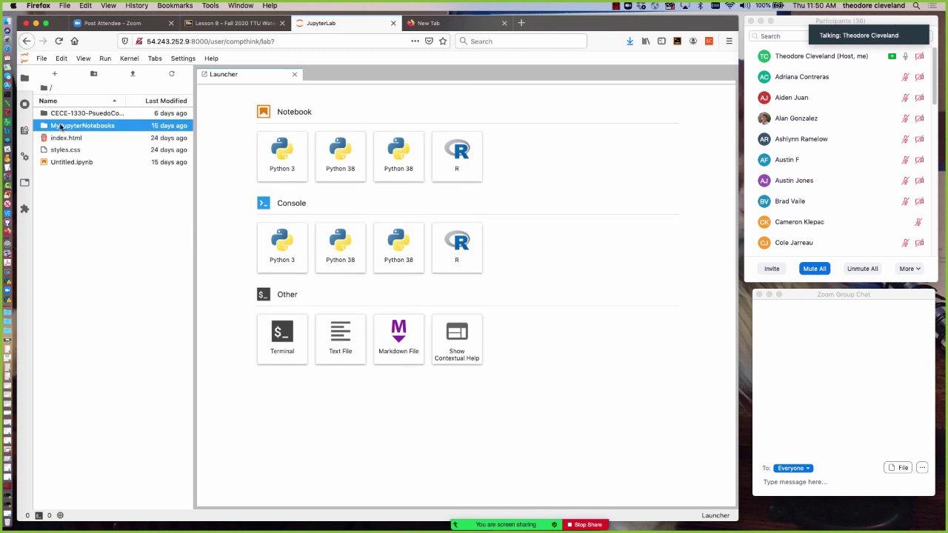
{"action": "double_click", "coordinate": [61, 126]}
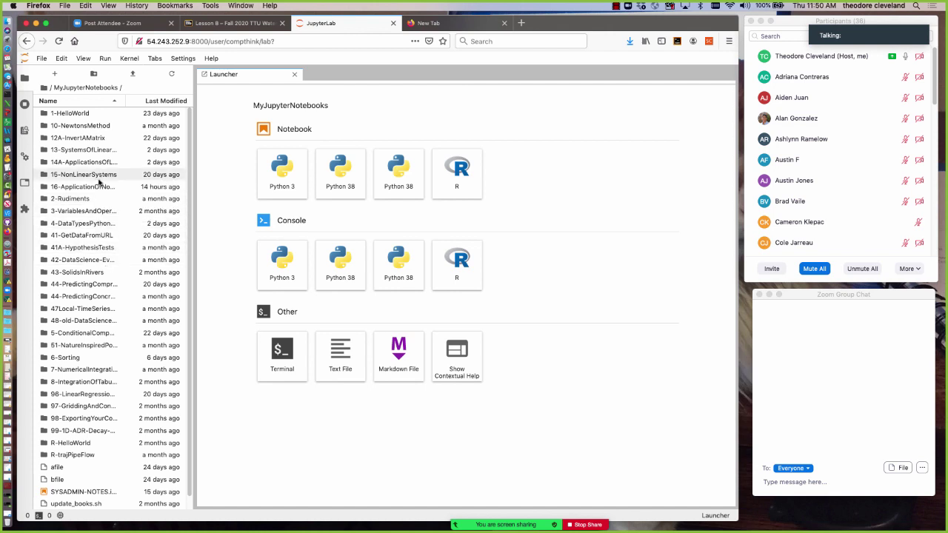
{"action": "left_click", "coordinate": [43, 127]}
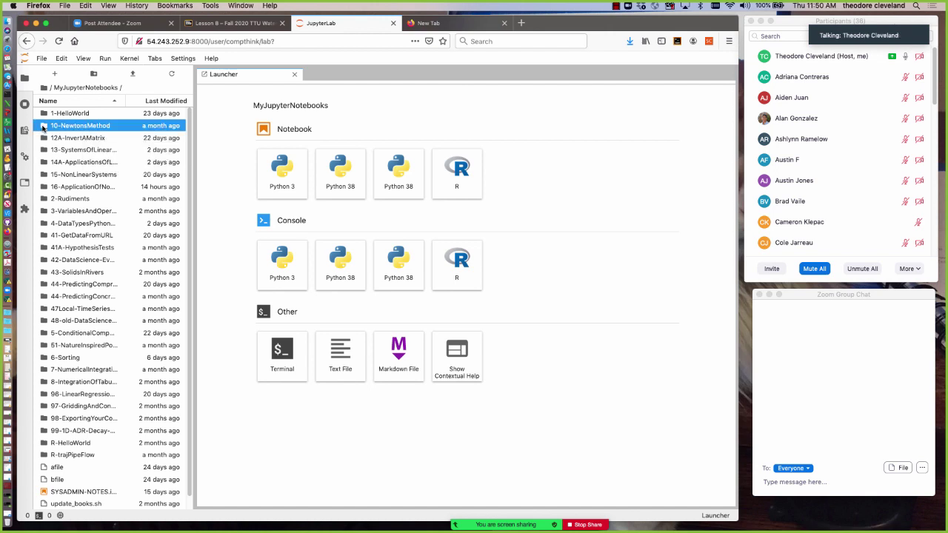
{"action": "double_click", "coordinate": [44, 188]}
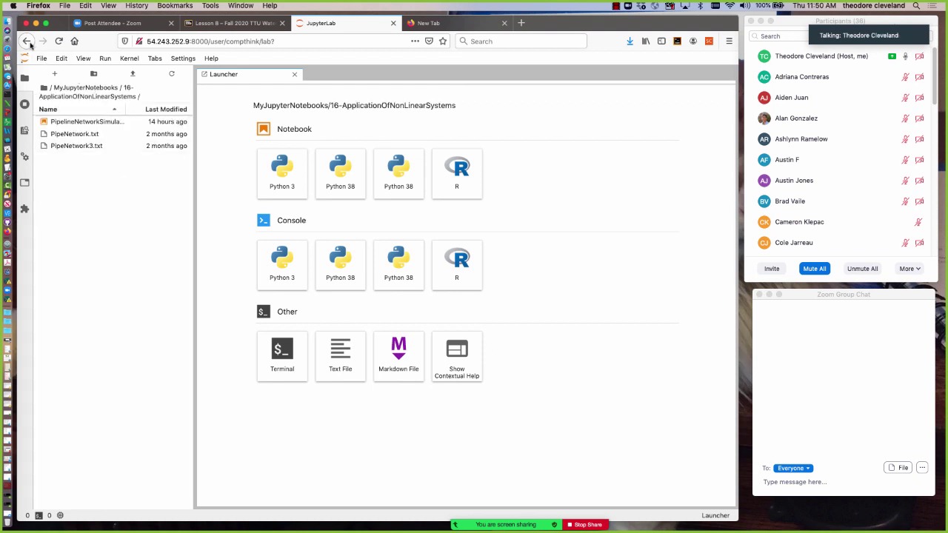
{"action": "left_click", "coordinate": [26, 41]}
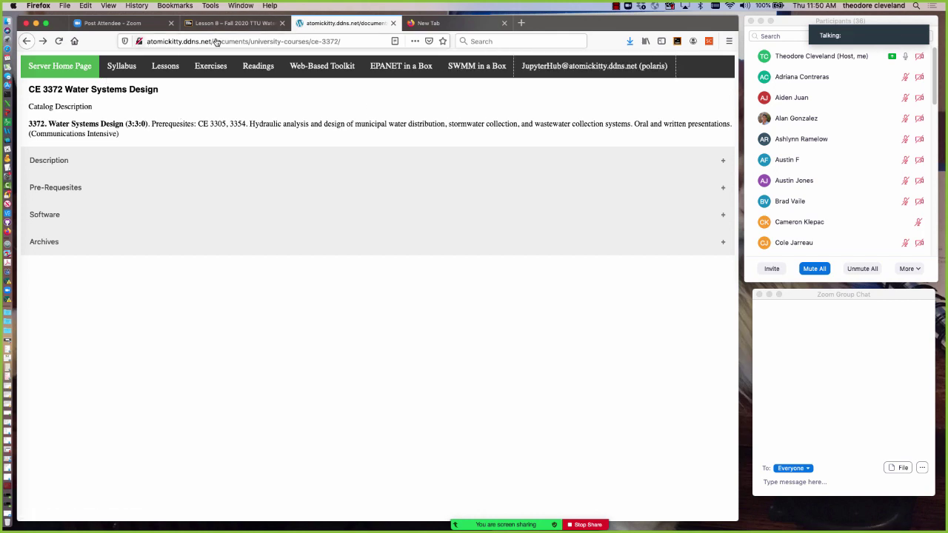
{"action": "left_click", "coordinate": [594, 66]}
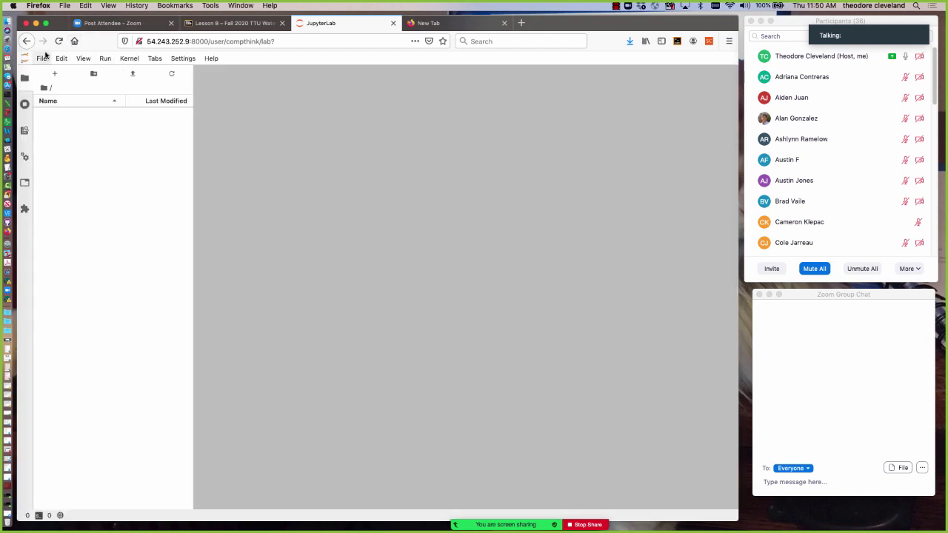
- Log out of JupyterHub, try signing in with another username and password, and decline saving the login
{"action": "left_click", "coordinate": [42, 60]}
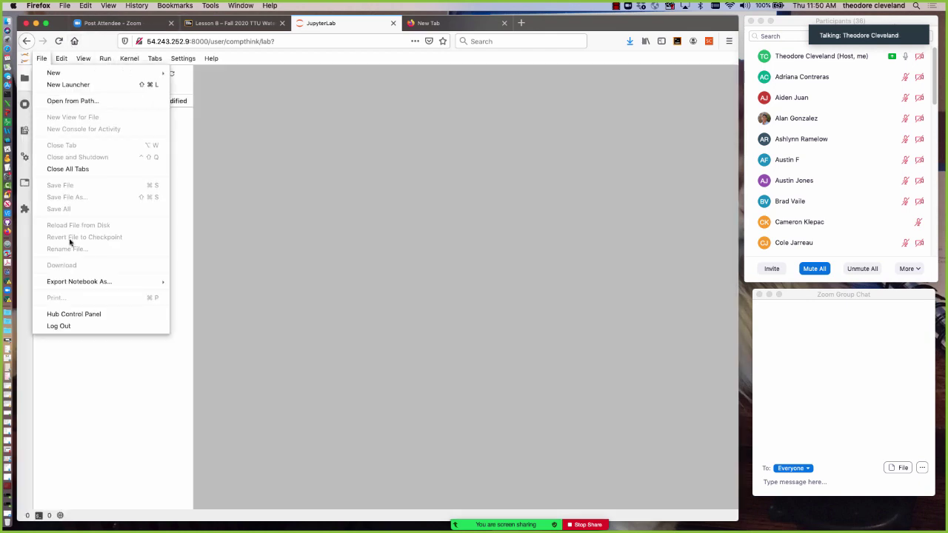
{"action": "left_click", "coordinate": [85, 327]}
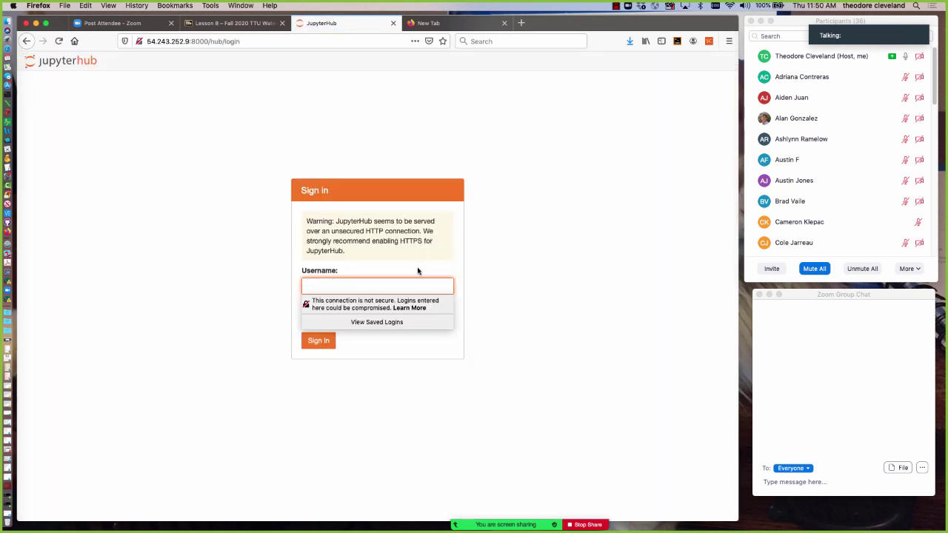
{"action": "type", "text": "polaris"}
{"action": "key", "text": "Tab"}
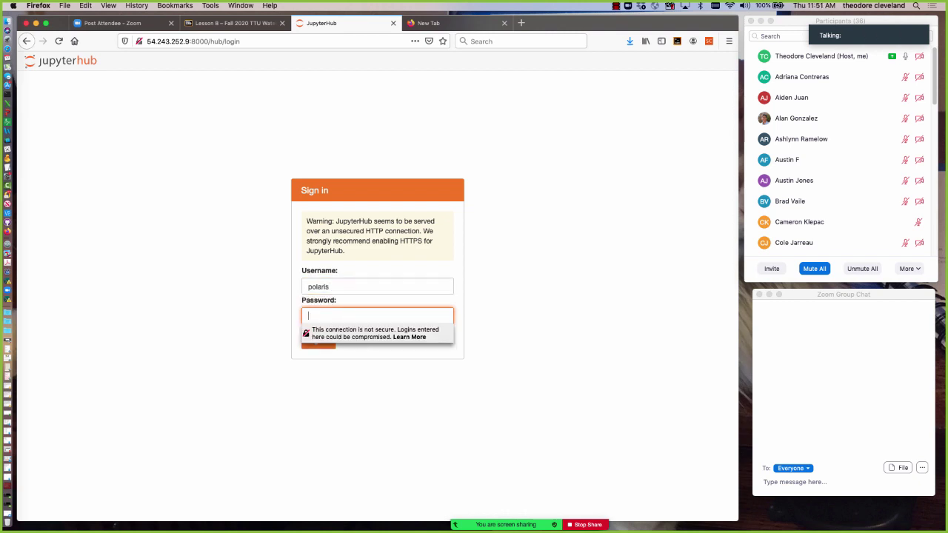
{"action": "type", "text": "••"}
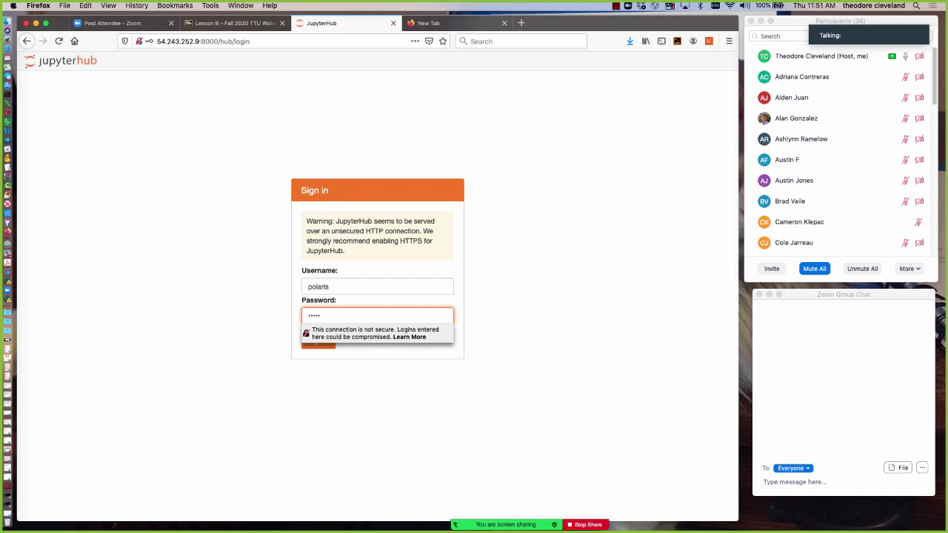
{"action": "key", "text": "Return"}
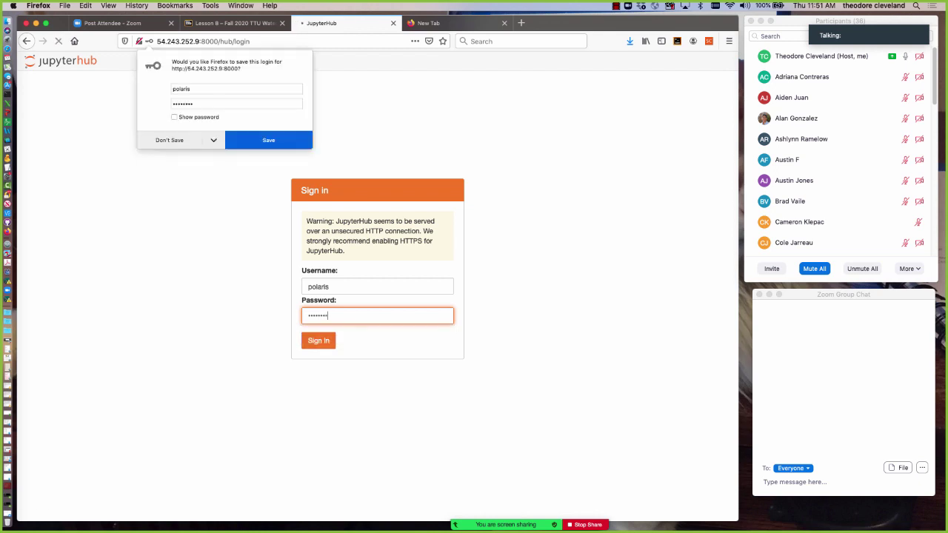
{"action": "left_click", "coordinate": [167, 143]}
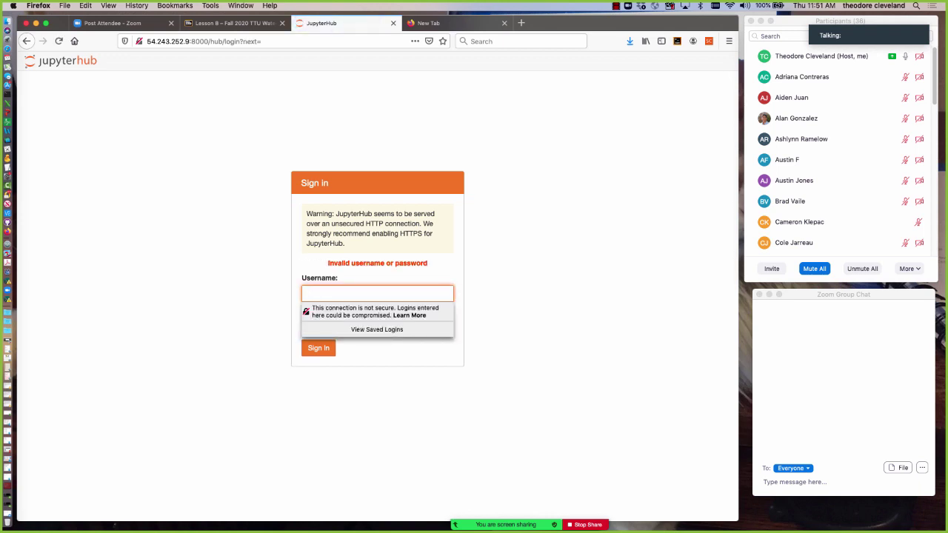
- Sign in with the other account's username and password, declining to save the login
{"action": "type", "text": "polaris"}
{"action": "key", "text": "Tab"}
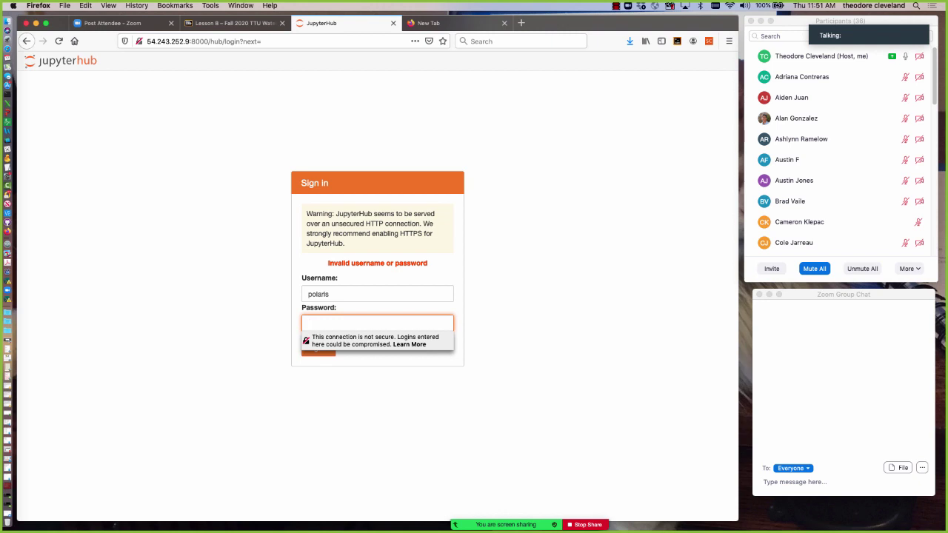
{"action": "type", "text": "p"}
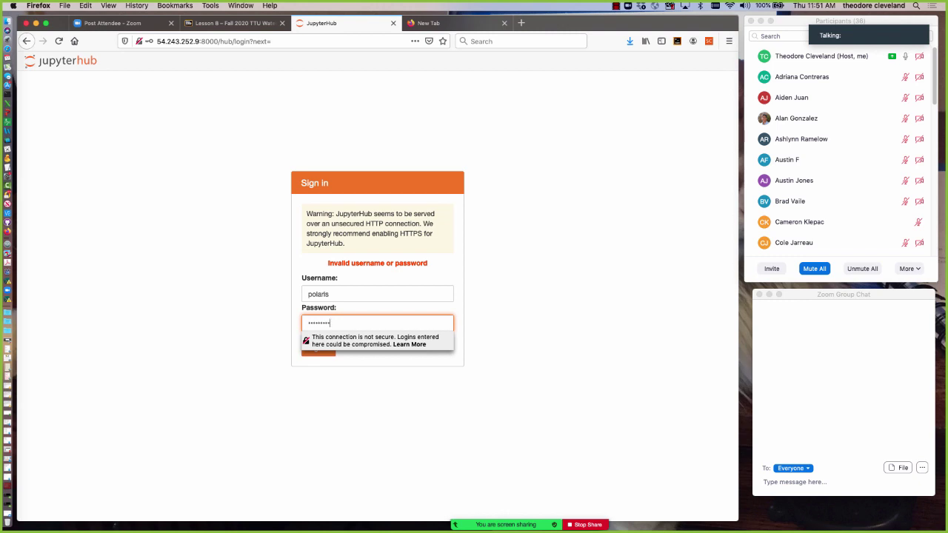
{"action": "key", "text": "Return"}
{"action": "left_click", "coordinate": [169, 143]}
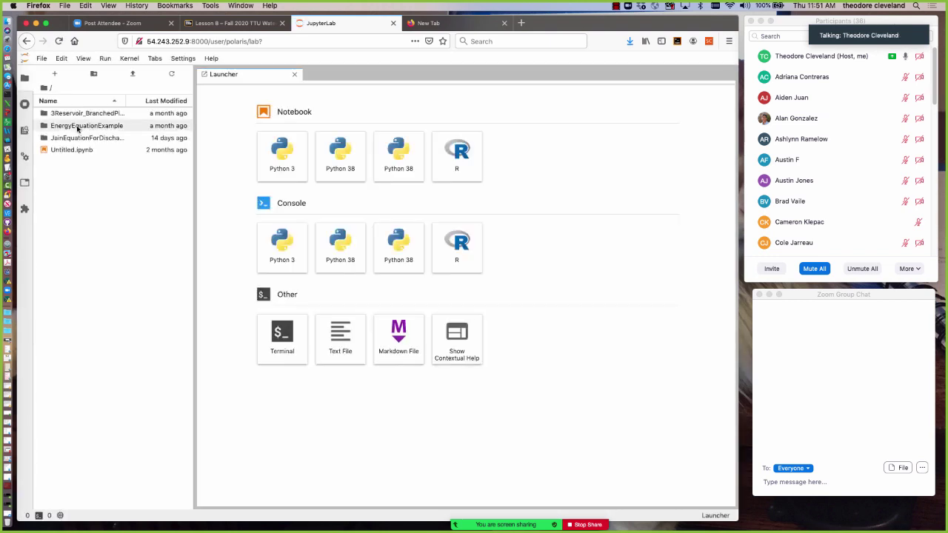
- Open BranchedPipelineExample.ipynb from the 3Reservoir_BranchedPipes folder
{"action": "left_click", "coordinate": [64, 115]}
{"action": "double_click", "coordinate": [65, 115]}
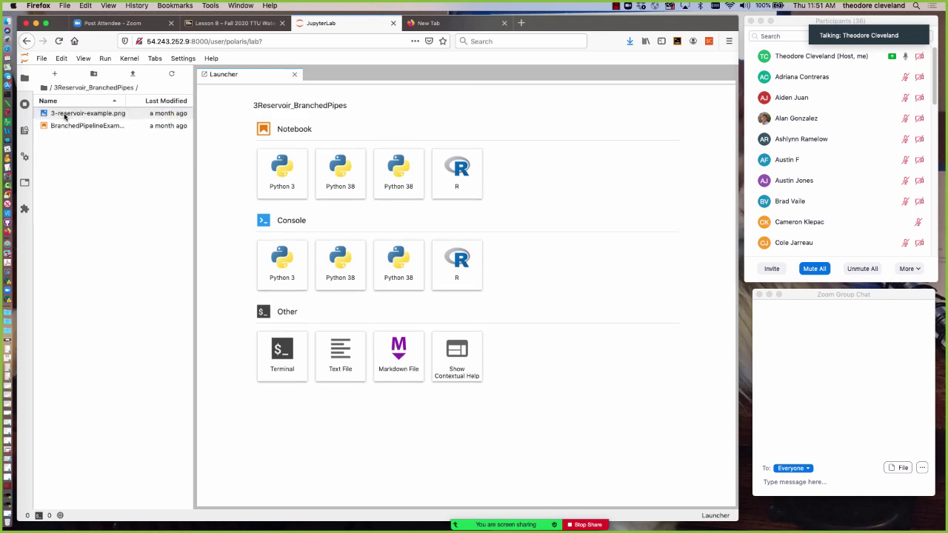
{"action": "double_click", "coordinate": [72, 126]}
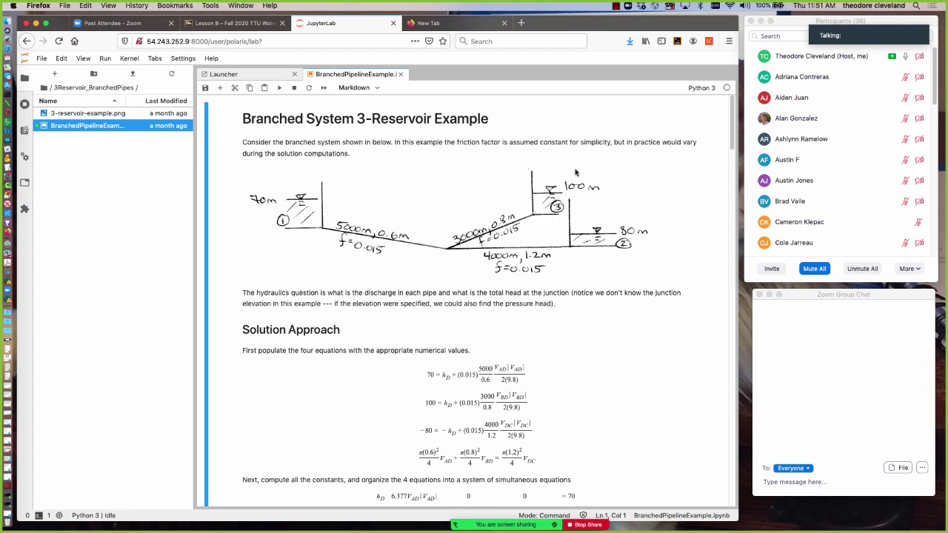
- Scroll to the 'Apply the multiple-variable Extension of Newton's Method' heading and SolveLinearSystem.py cell
{"action": "scroll", "coordinate": [598, 219], "scroll_direction": "down", "scroll_amount": 5}
{"action": "scroll", "coordinate": [598, 218], "scroll_direction": "up", "scroll_amount": 3}
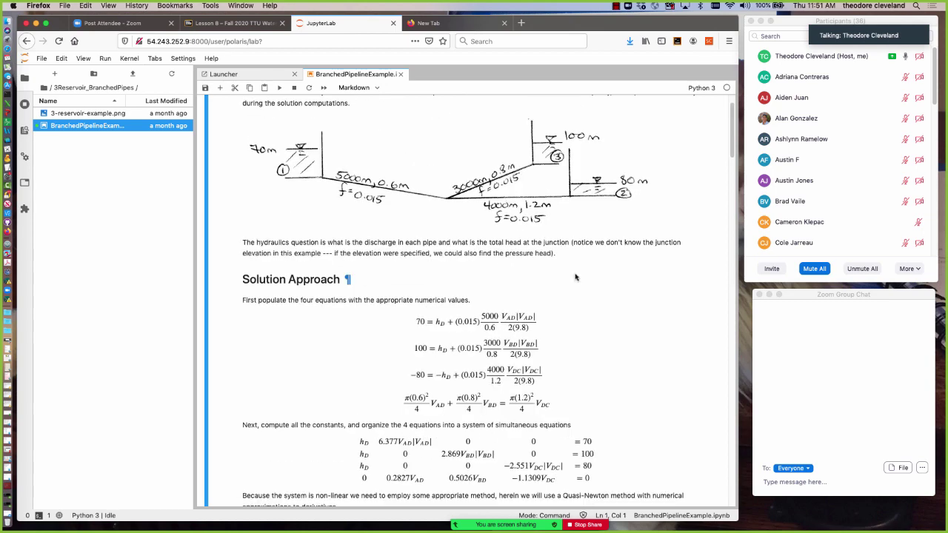
{"action": "scroll", "coordinate": [575, 277], "scroll_direction": "down", "scroll_amount": 5}
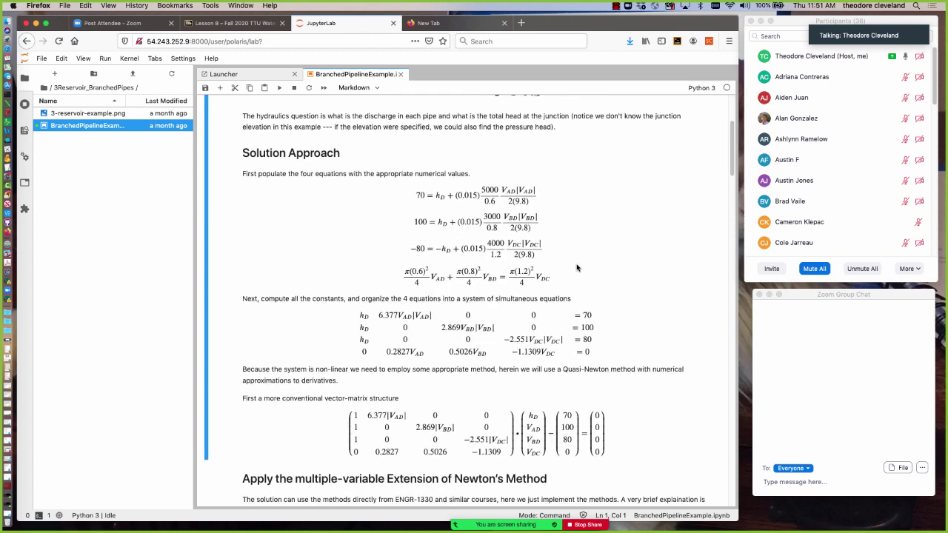
{"action": "scroll", "coordinate": [552, 271], "scroll_direction": "down", "scroll_amount": 5}
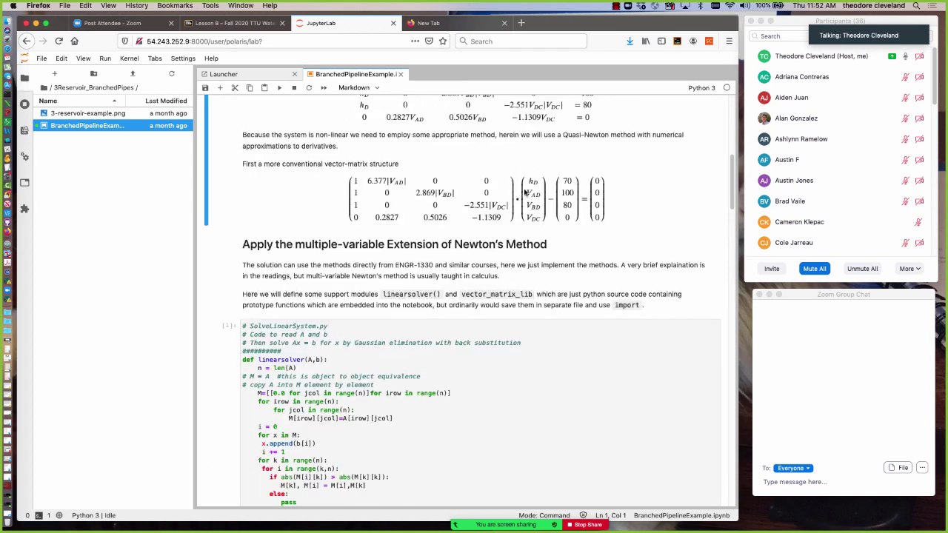
{"action": "scroll", "coordinate": [482, 198], "scroll_direction": "down", "scroll_amount": 2}
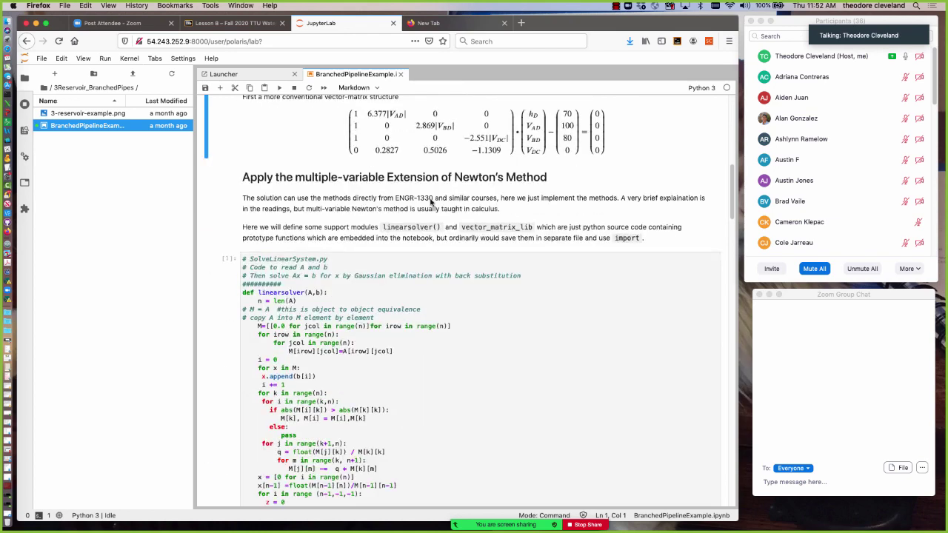
{"action": "scroll", "coordinate": [455, 192], "scroll_direction": "down", "scroll_amount": 1}
{"action": "scroll", "coordinate": [456, 191], "scroll_direction": "down", "scroll_amount": 2}
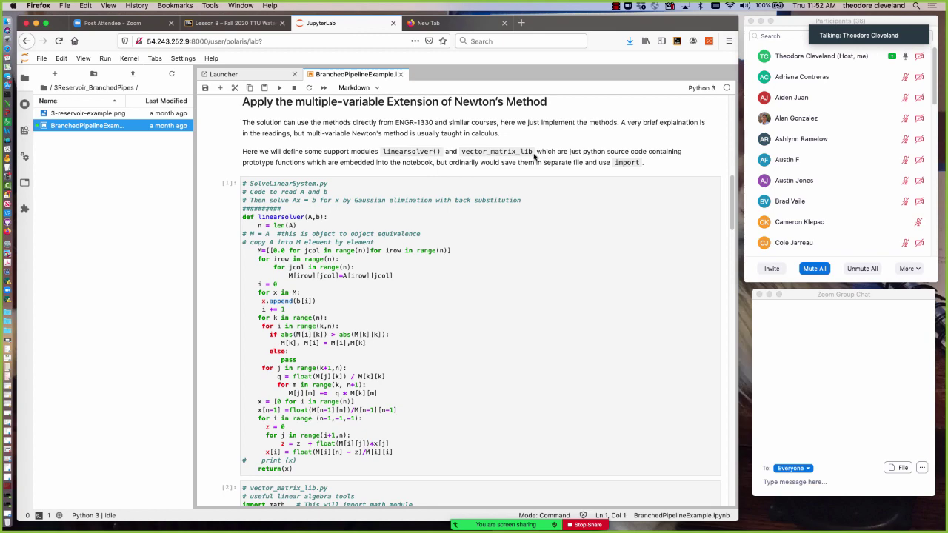
{"action": "scroll", "coordinate": [534, 155], "scroll_direction": "down", "scroll_amount": 4}
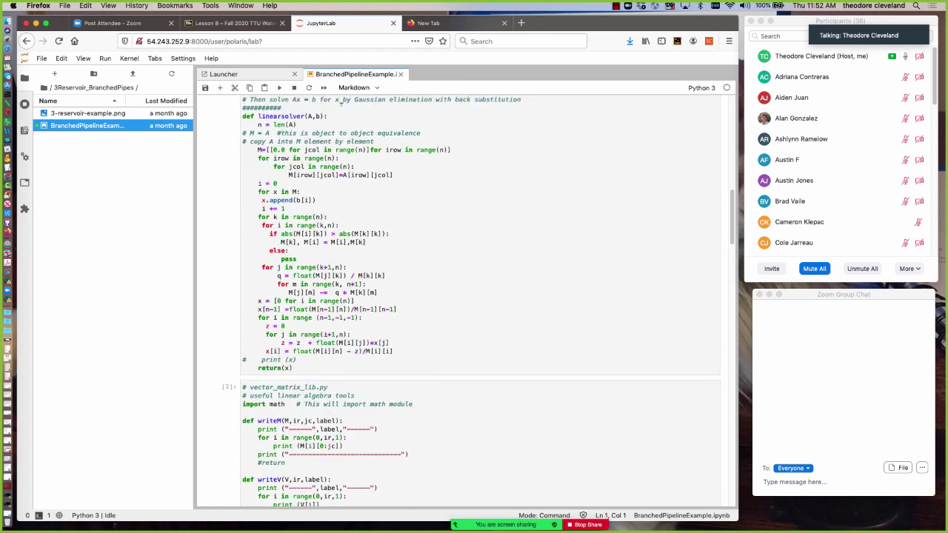
{"action": "scroll", "coordinate": [231, 234], "scroll_direction": "up", "scroll_amount": 4}
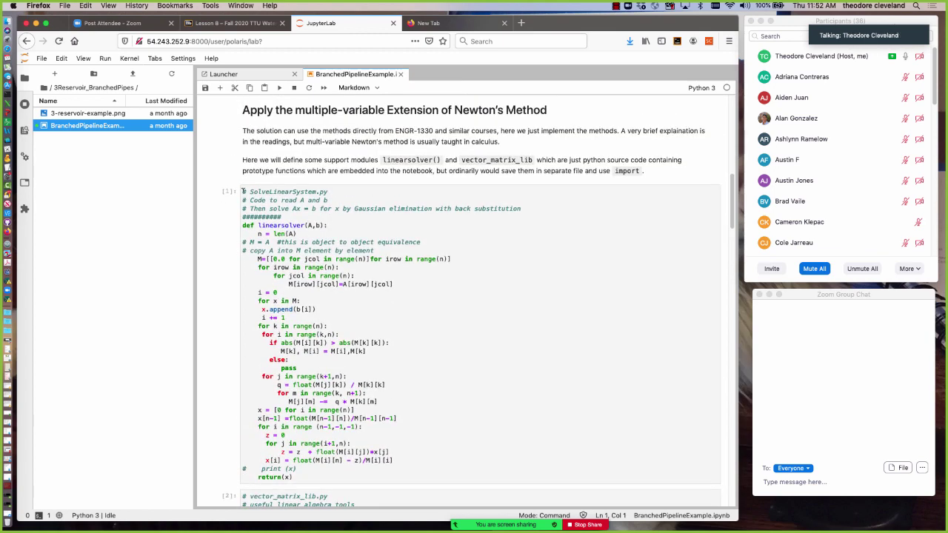
- Highlight the entire linearsolver code cell, then move to the vector_matrix_lib cell
{"action": "left_click_drag", "start_coordinate": [241, 191], "coordinate": [347, 472]}
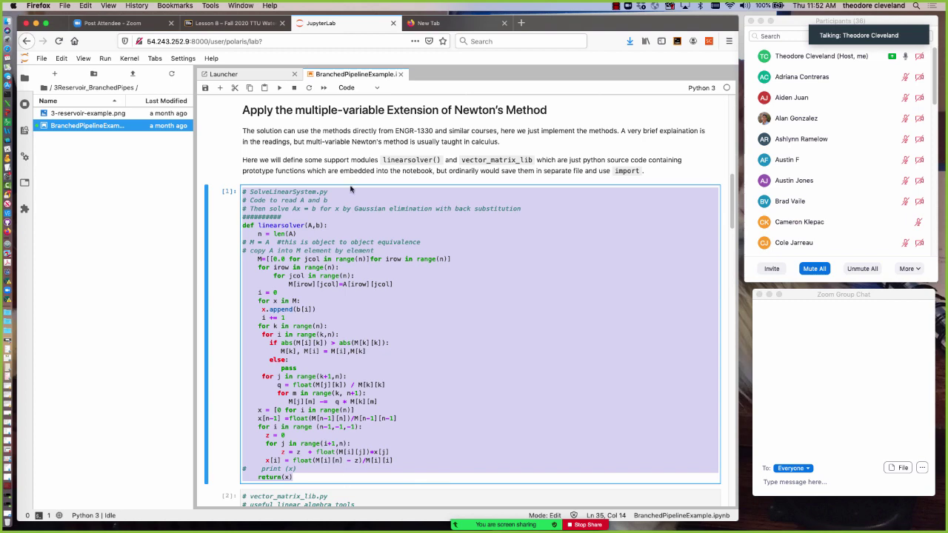
{"action": "left_click", "coordinate": [363, 161]}
{"action": "scroll", "coordinate": [364, 160], "scroll_direction": "down", "scroll_amount": 7}
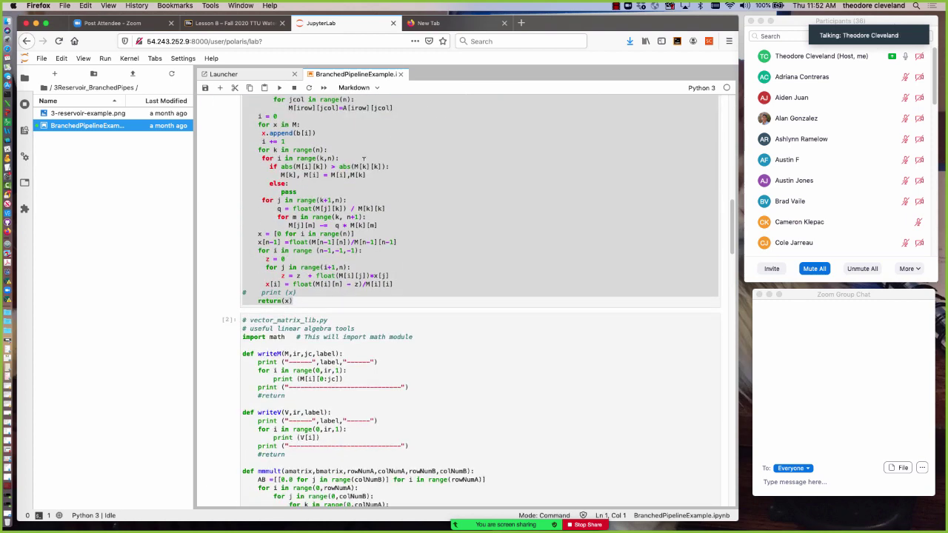
{"action": "left_click", "coordinate": [300, 228]}
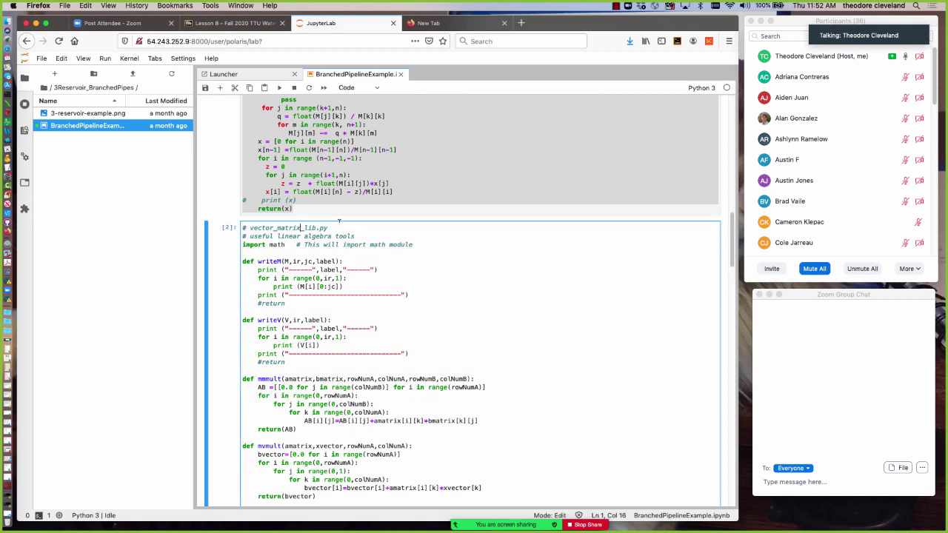
{"action": "scroll", "coordinate": [340, 220], "scroll_direction": "down", "scroll_amount": 3}
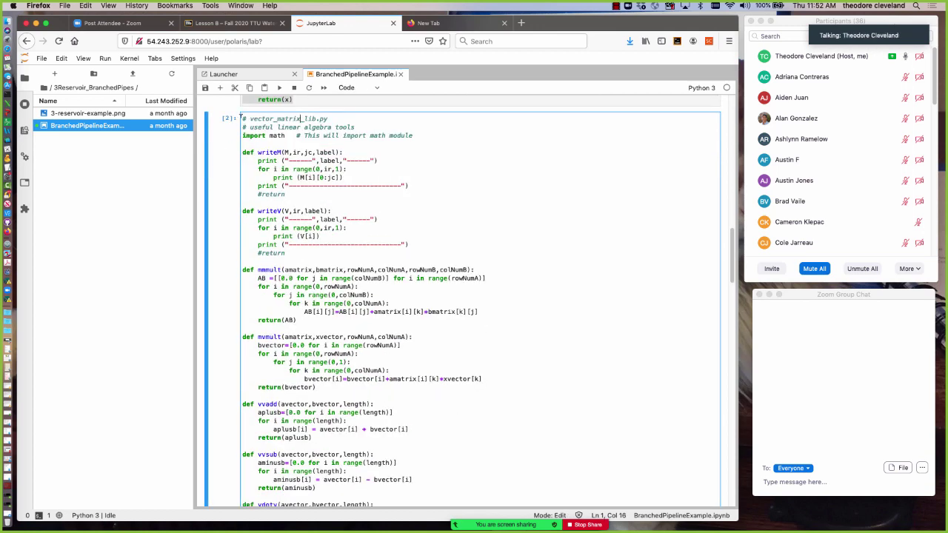
- Highlight the vector_matrix_lib functions writeM, writeV, mmult, mvmult, vvadd and vdotv
{"action": "left_click_drag", "start_coordinate": [239, 117], "coordinate": [333, 435]}
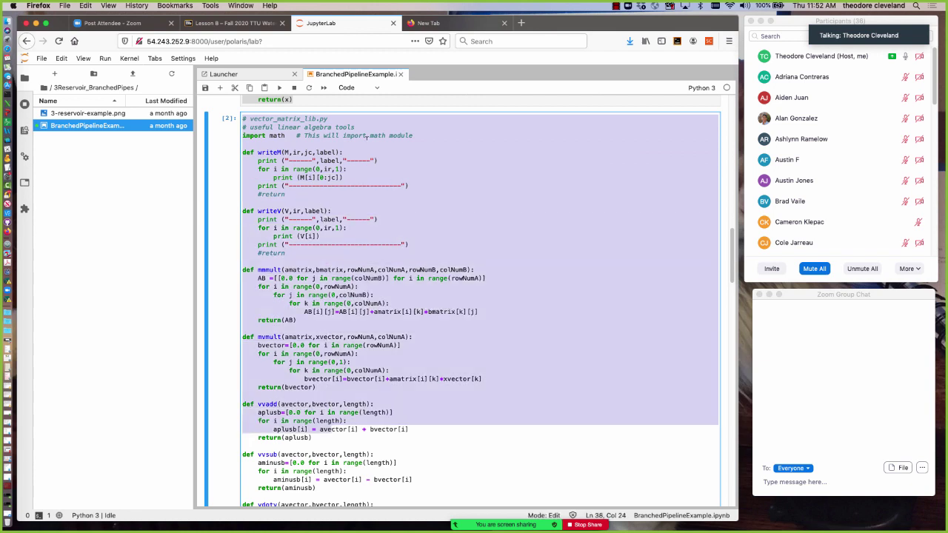
{"action": "left_click", "coordinate": [370, 136]}
{"action": "left_click_drag", "start_coordinate": [258, 151], "coordinate": [285, 152]}
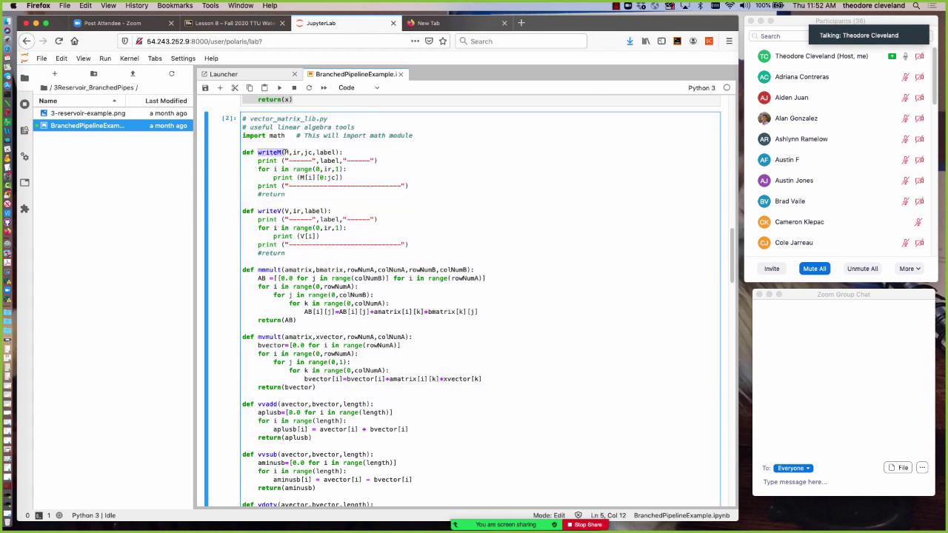
{"action": "left_click_drag", "start_coordinate": [259, 210], "coordinate": [285, 211]}
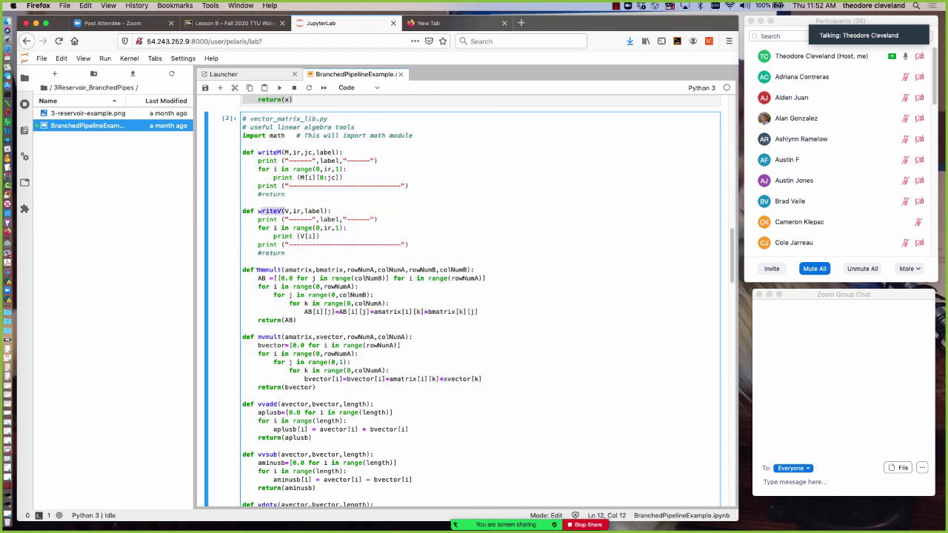
{"action": "left_click_drag", "start_coordinate": [258, 269], "coordinate": [290, 271]}
{"action": "left_click_drag", "start_coordinate": [259, 337], "coordinate": [282, 337]}
{"action": "left_click_drag", "start_coordinate": [258, 405], "coordinate": [282, 404]}
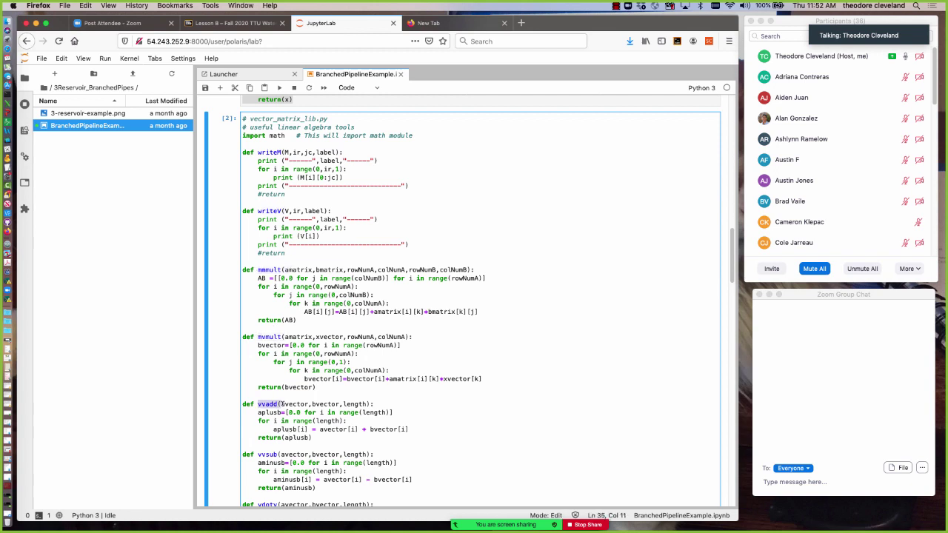
{"action": "left_click_drag", "start_coordinate": [258, 454], "coordinate": [289, 454]}
{"action": "scroll", "coordinate": [357, 412], "scroll_direction": "down", "scroll_amount": 5}
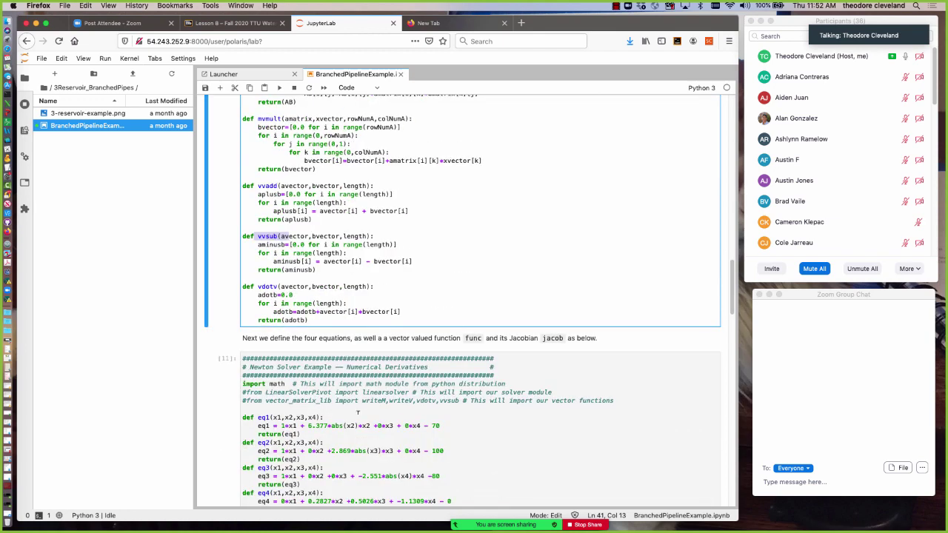
{"action": "left_click_drag", "start_coordinate": [258, 286], "coordinate": [282, 287]}
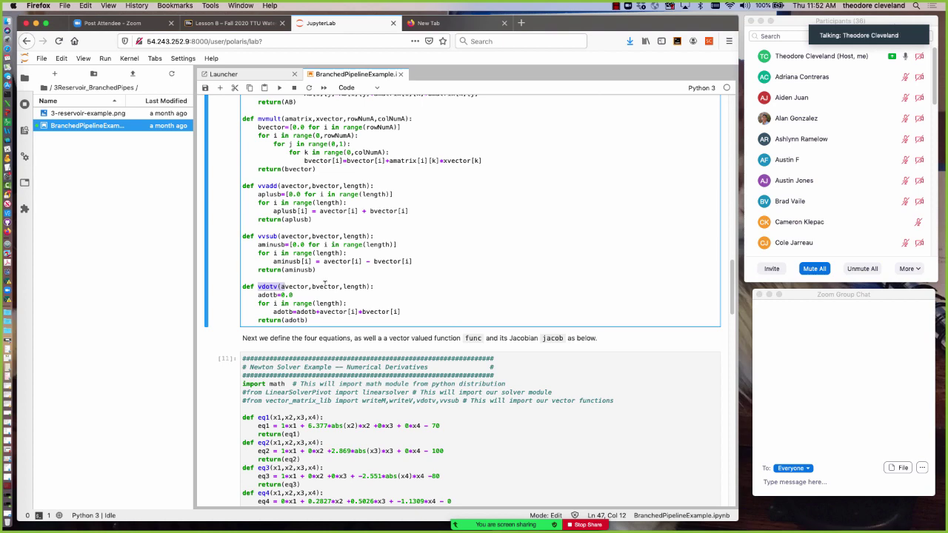
{"action": "scroll", "coordinate": [323, 284], "scroll_direction": "down", "scroll_amount": 6}
- Walk through eq1–eq4, highlighting constants 70, -100 and -80 and the eq4 equation
{"action": "left_click", "coordinate": [360, 222]}
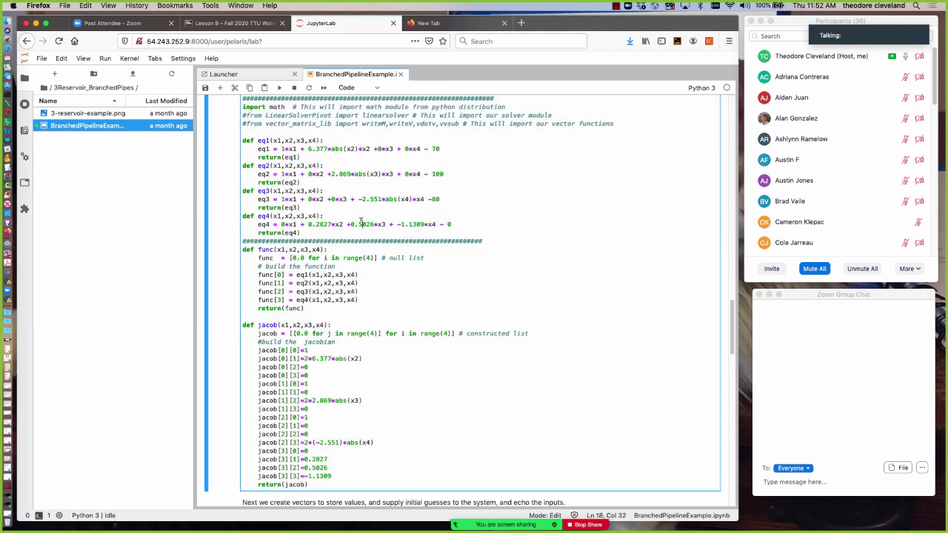
{"action": "scroll", "coordinate": [361, 223], "scroll_direction": "up", "scroll_amount": 3}
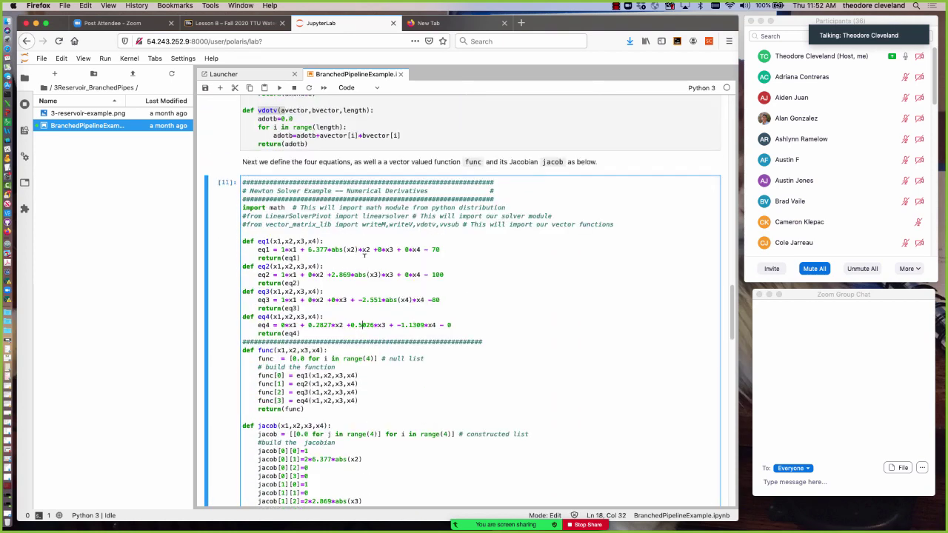
{"action": "scroll", "coordinate": [363, 255], "scroll_direction": "down", "scroll_amount": 3}
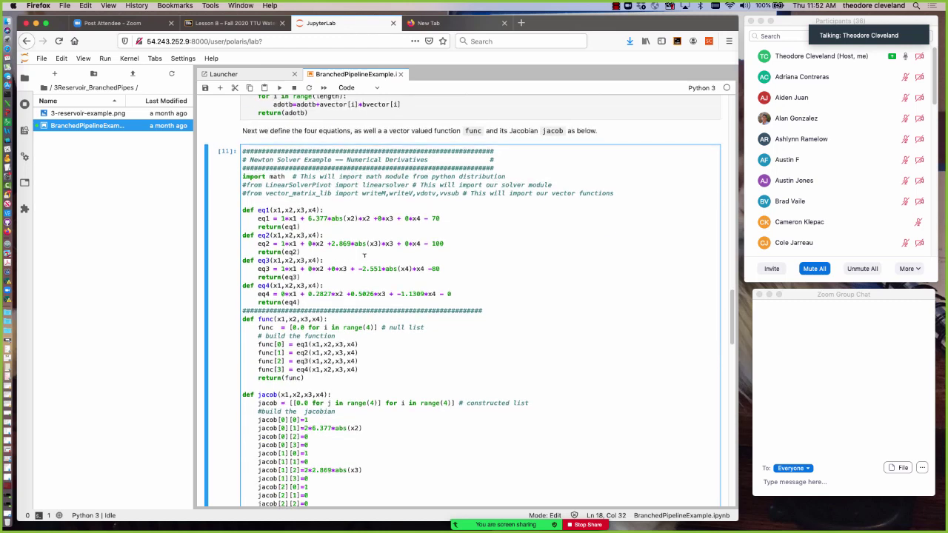
{"action": "left_click", "coordinate": [243, 165]}
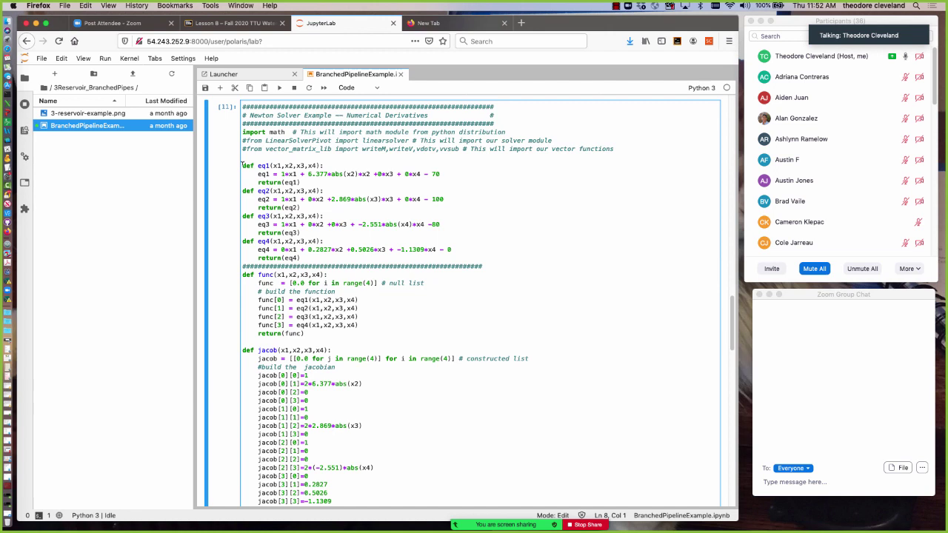
{"action": "left_click_drag", "start_coordinate": [264, 172], "coordinate": [302, 180]}
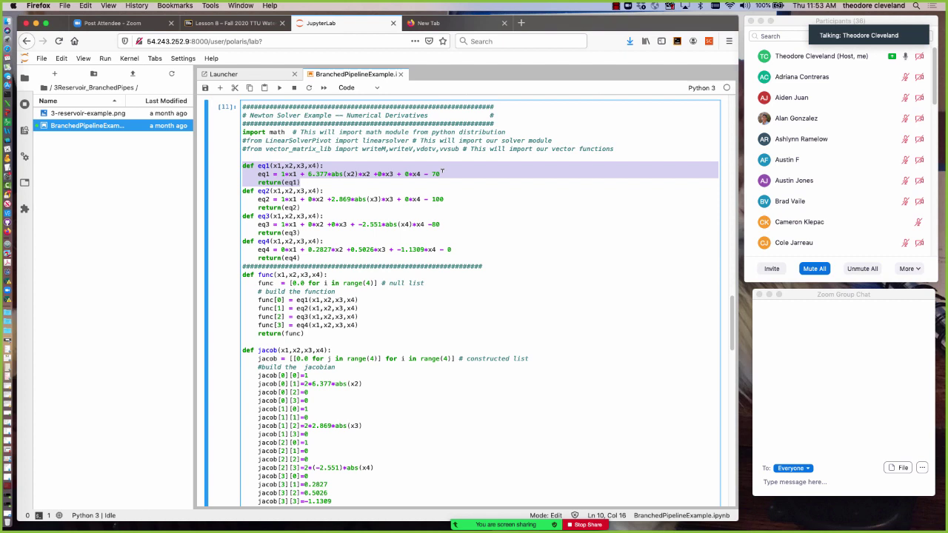
{"action": "double_click", "coordinate": [436, 174]}
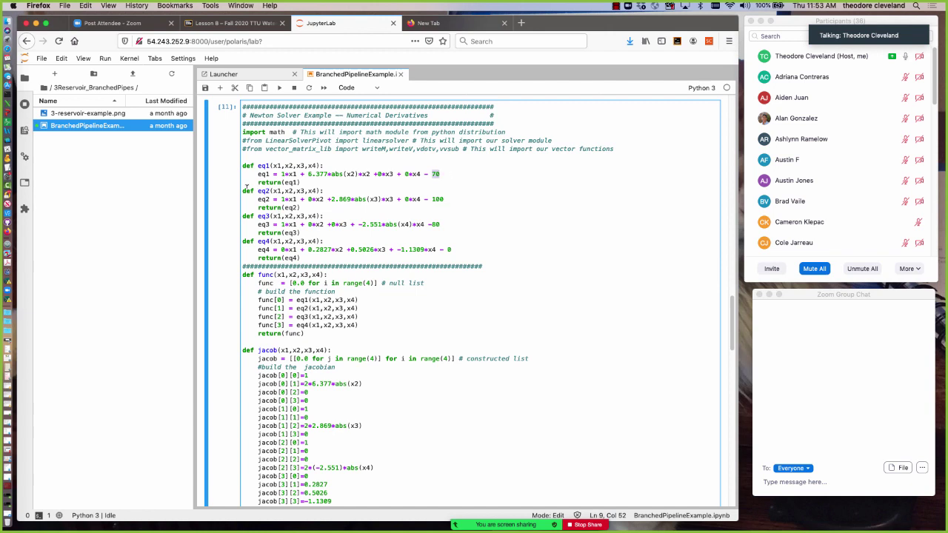
{"action": "left_click_drag", "start_coordinate": [272, 191], "coordinate": [299, 207]}
{"action": "left_click", "coordinate": [425, 198]}
{"action": "left_click_drag", "start_coordinate": [425, 198], "coordinate": [455, 195]}
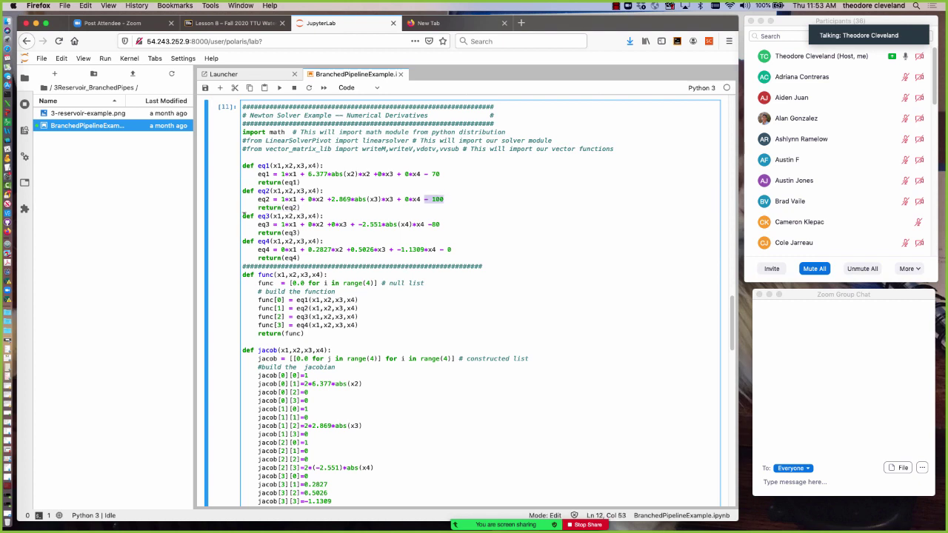
{"action": "left_click_drag", "start_coordinate": [243, 215], "coordinate": [301, 231]}
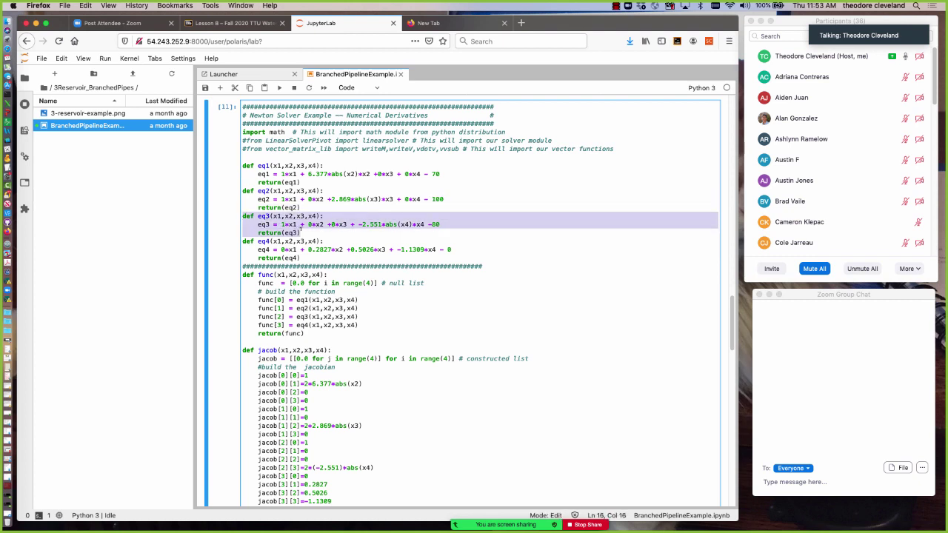
{"action": "left_click_drag", "start_coordinate": [428, 224], "coordinate": [441, 223]}
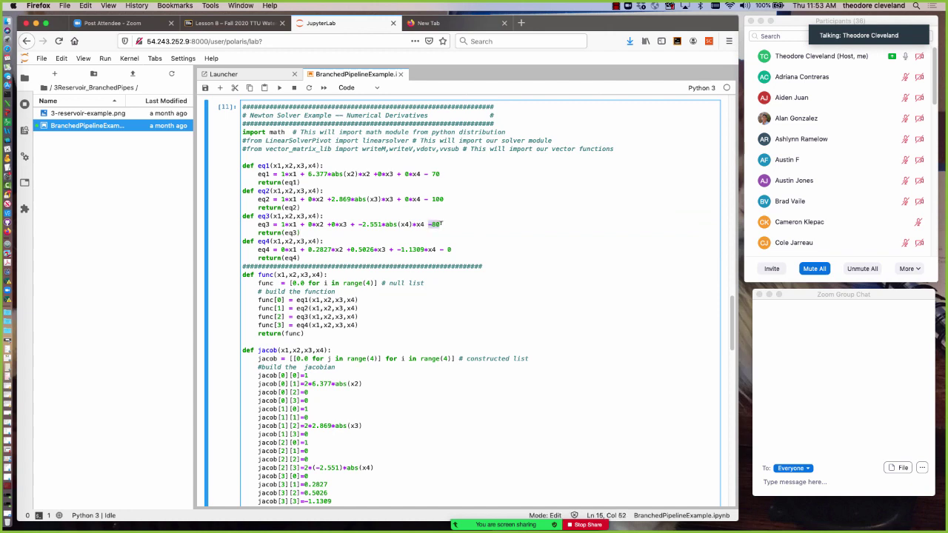
{"action": "left_click", "coordinate": [384, 257]}
{"action": "left_click_drag", "start_coordinate": [258, 240], "coordinate": [456, 246]}
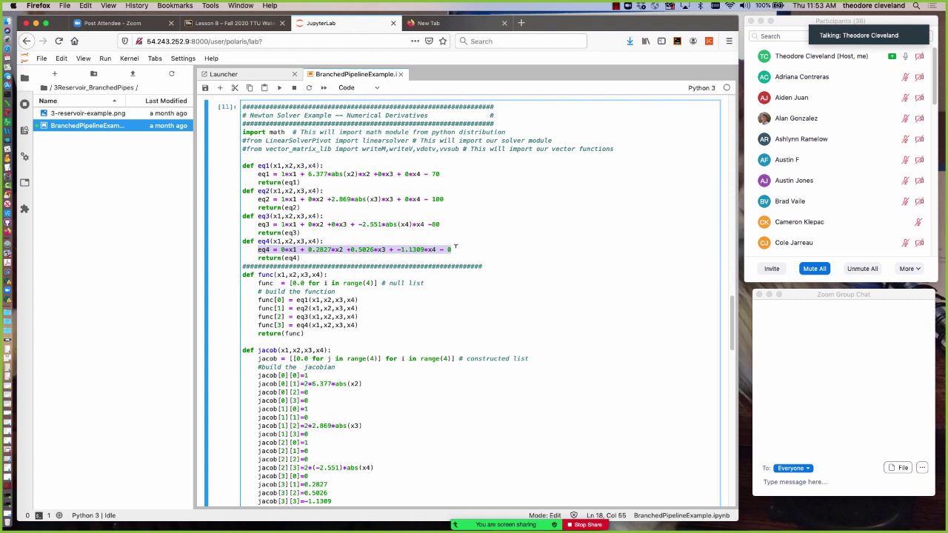
- Highlight the func definition and step through its func[0] to func[3] entries
{"action": "scroll", "coordinate": [444, 255], "scroll_direction": "down", "scroll_amount": 3}
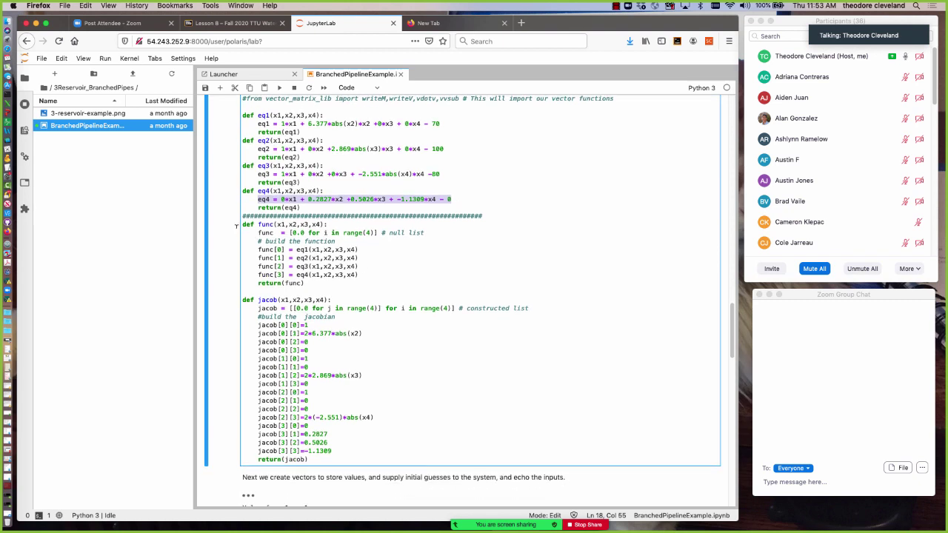
{"action": "left_click_drag", "start_coordinate": [237, 225], "coordinate": [311, 283]}
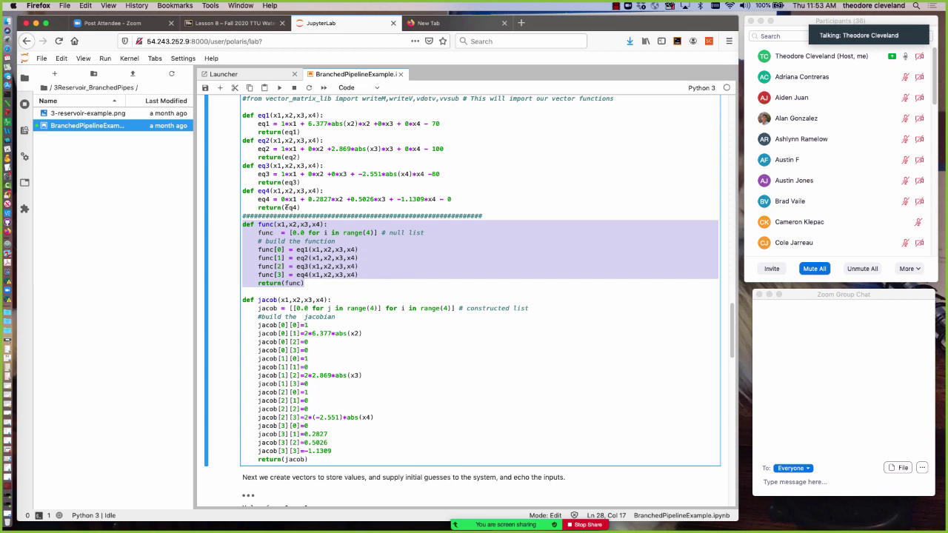
{"action": "left_click_drag", "start_coordinate": [257, 223], "coordinate": [285, 224]}
{"action": "left_click", "coordinate": [282, 250]}
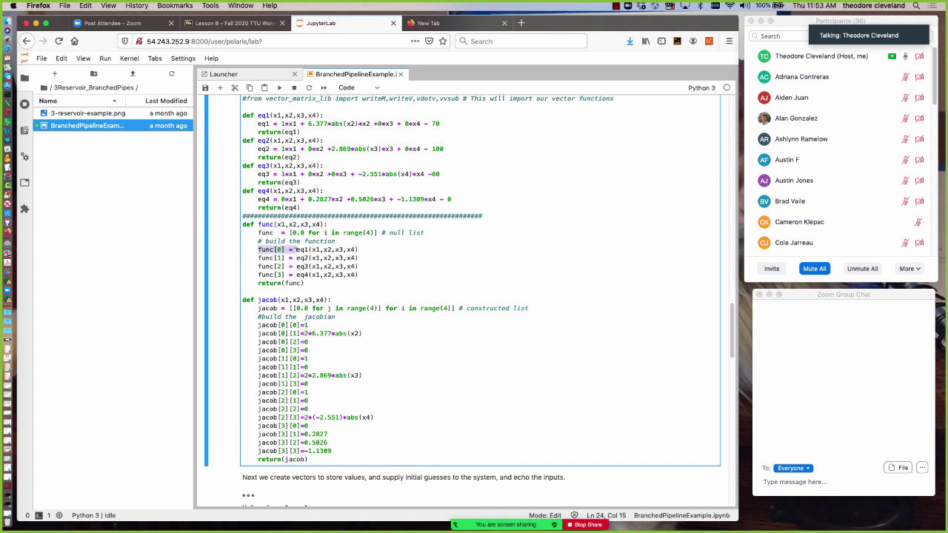
{"action": "key", "text": "Down"}
{"action": "key", "text": "Down"}
{"action": "key", "text": "Down"}
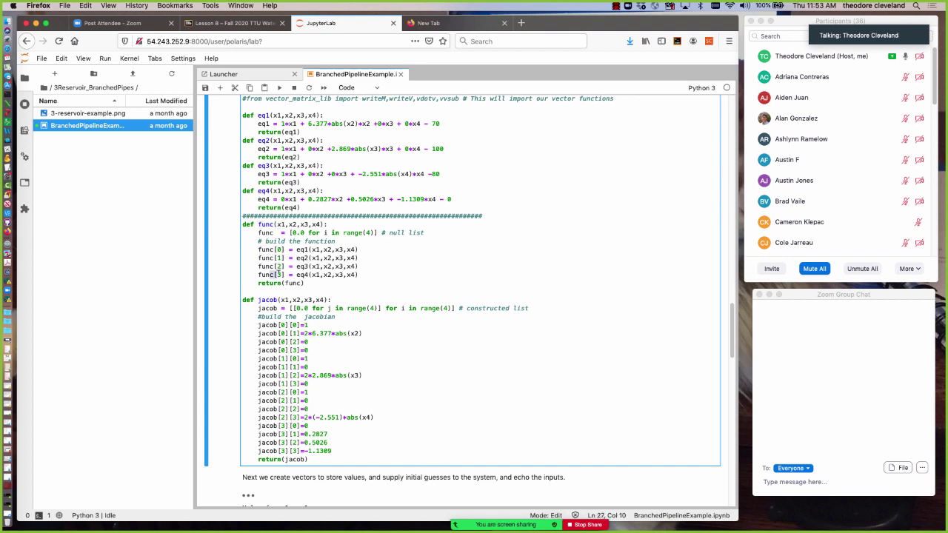
{"action": "scroll", "coordinate": [281, 271], "scroll_direction": "down", "scroll_amount": 3}
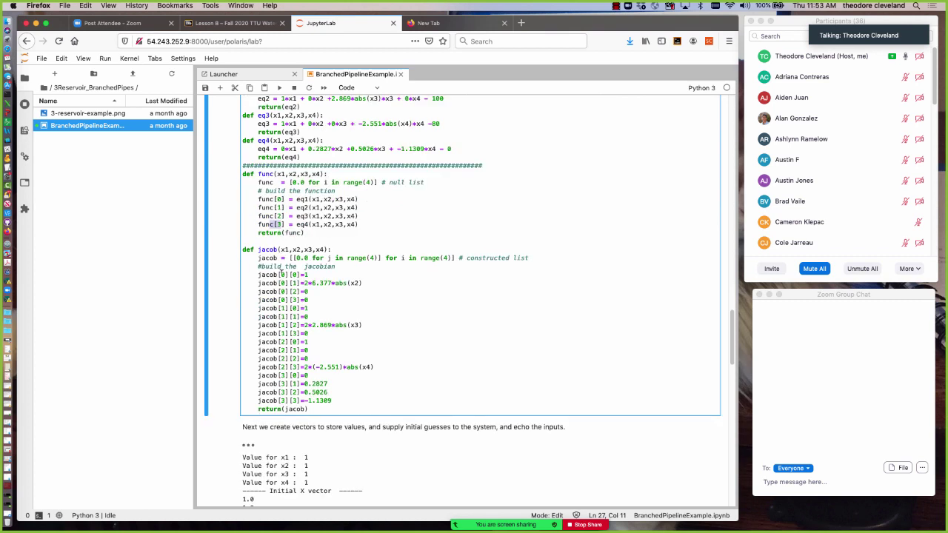
- Highlight the jacob function and its matrix entries, then select the collapsed cell below
{"action": "left_click_drag", "start_coordinate": [269, 250], "coordinate": [301, 251]}
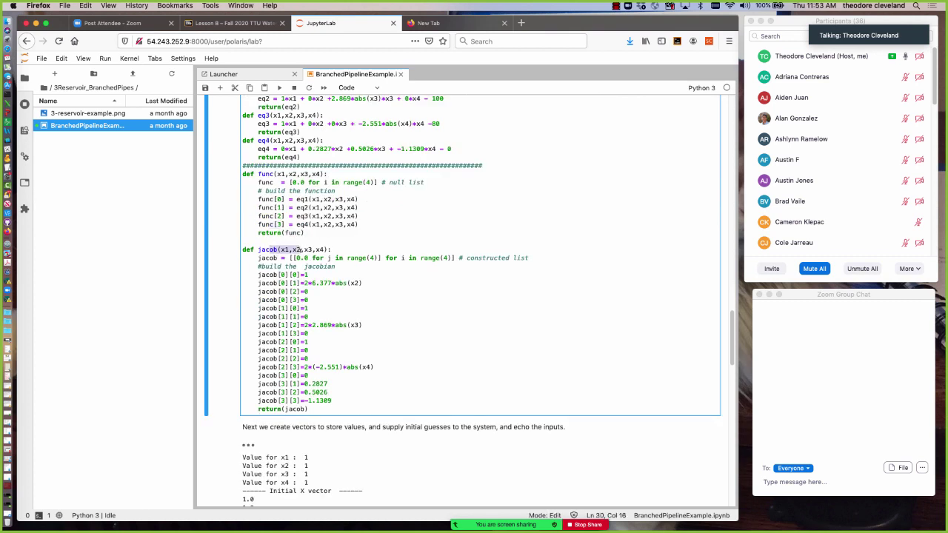
{"action": "left_click", "coordinate": [258, 274]}
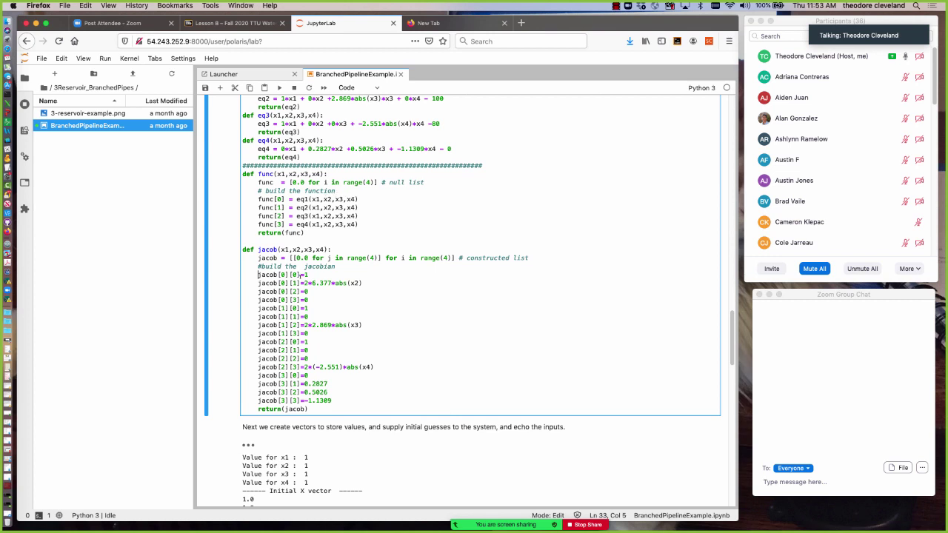
{"action": "left_click_drag", "start_coordinate": [259, 275], "coordinate": [308, 401]}
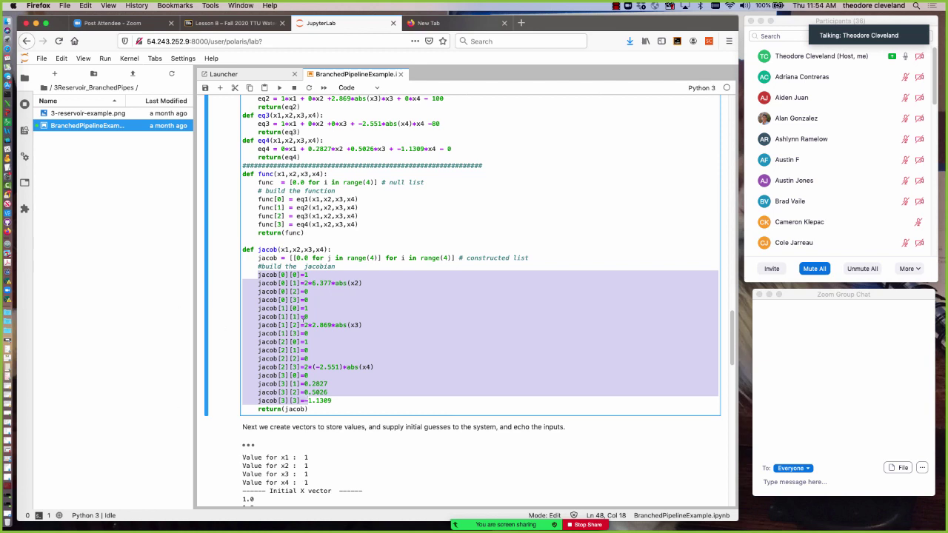
{"action": "scroll", "coordinate": [308, 306], "scroll_direction": "down", "scroll_amount": 3}
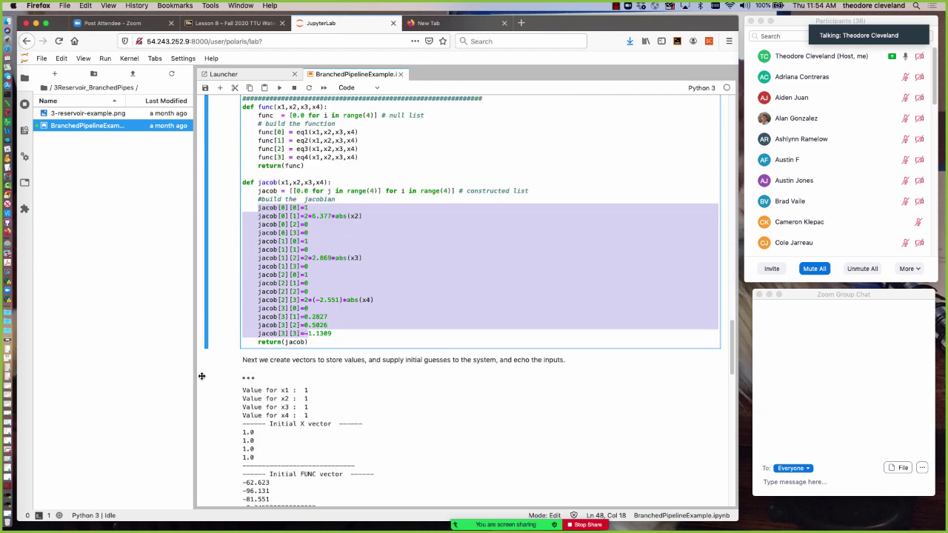
{"action": "left_click", "coordinate": [229, 378]}
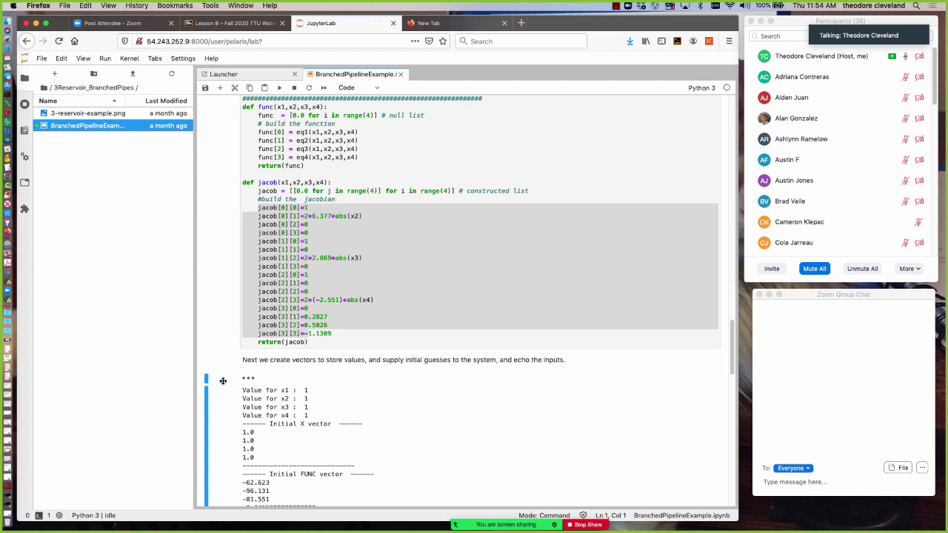
- Expand the hidden initial-guess cell and highlight its null-list setup lines
{"action": "left_click", "coordinate": [207, 381]}
{"action": "scroll", "coordinate": [437, 371], "scroll_direction": "down", "scroll_amount": 5}
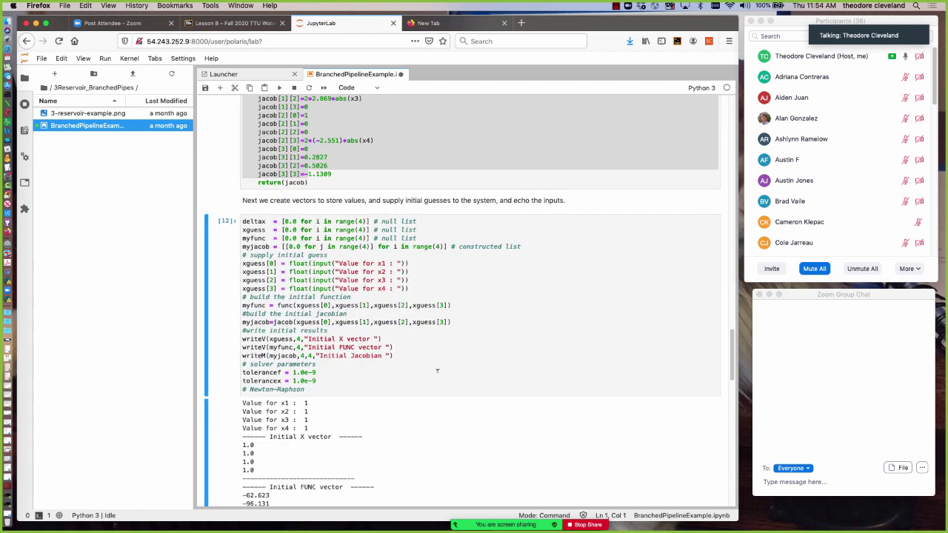
{"action": "scroll", "coordinate": [437, 371], "scroll_direction": "down", "scroll_amount": 1}
{"action": "left_click", "coordinate": [425, 213]}
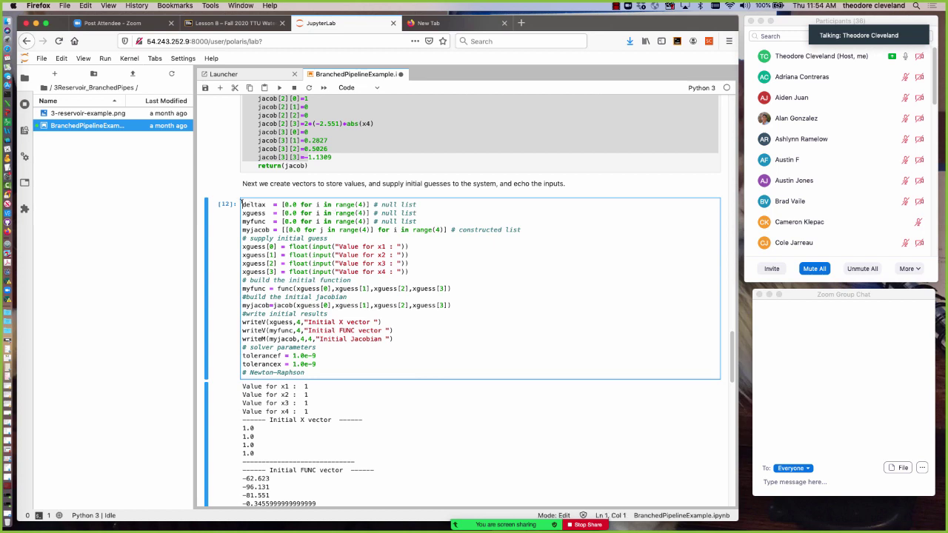
{"action": "left_click_drag", "start_coordinate": [241, 202], "coordinate": [527, 230]}
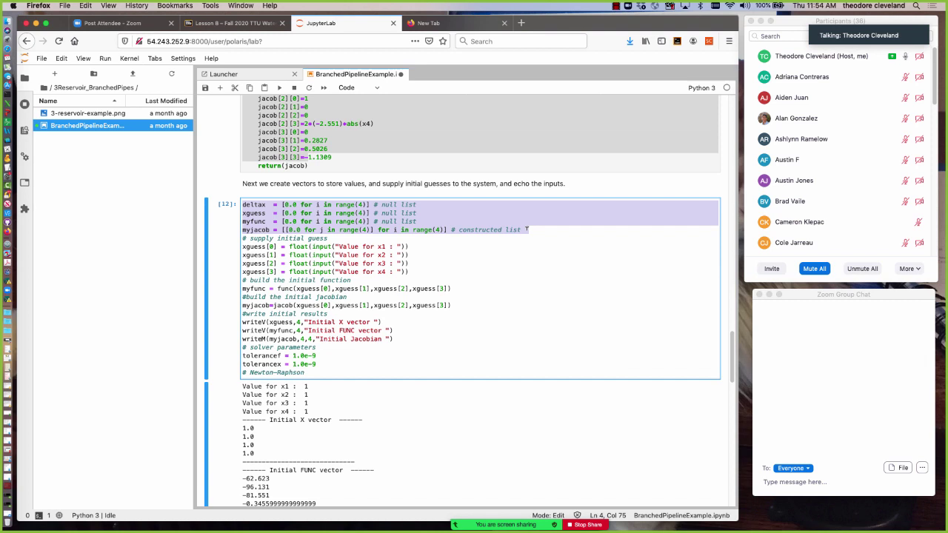
{"action": "left_click", "coordinate": [353, 280]}
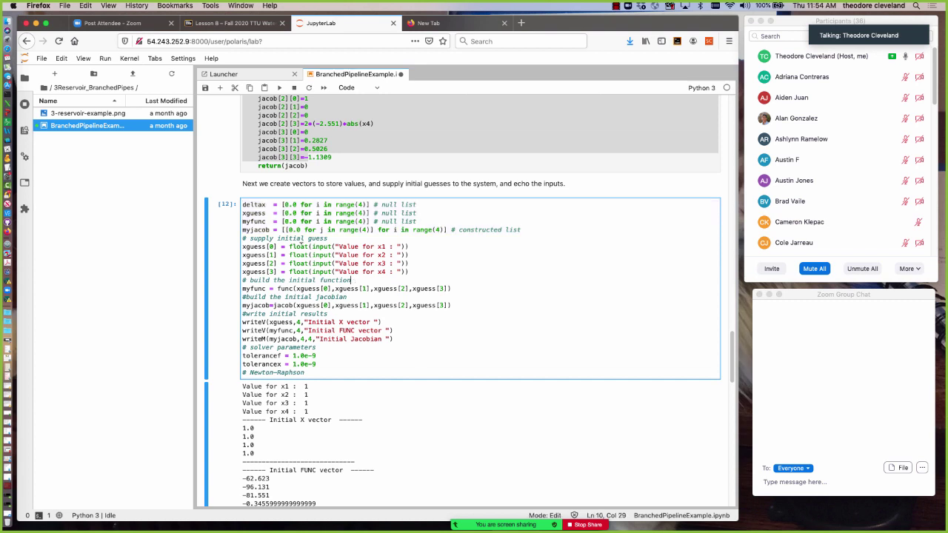
- Highlight the initial-guess lines, initial function and Jacobian builds, and the tolerancex parameter
{"action": "left_click_drag", "start_coordinate": [241, 247], "coordinate": [409, 270]}
{"action": "left_click_drag", "start_coordinate": [243, 280], "coordinate": [334, 288]}
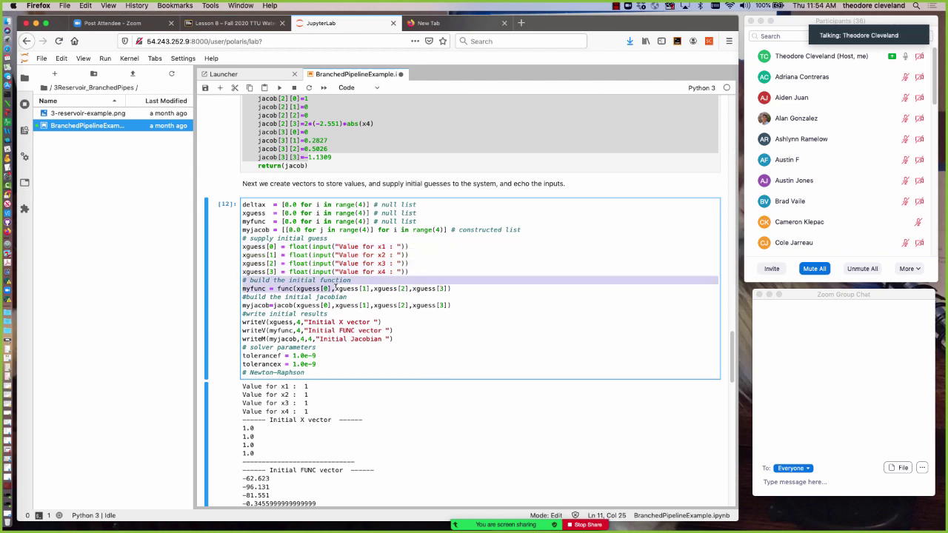
{"action": "left_click_drag", "start_coordinate": [242, 296], "coordinate": [318, 355]}
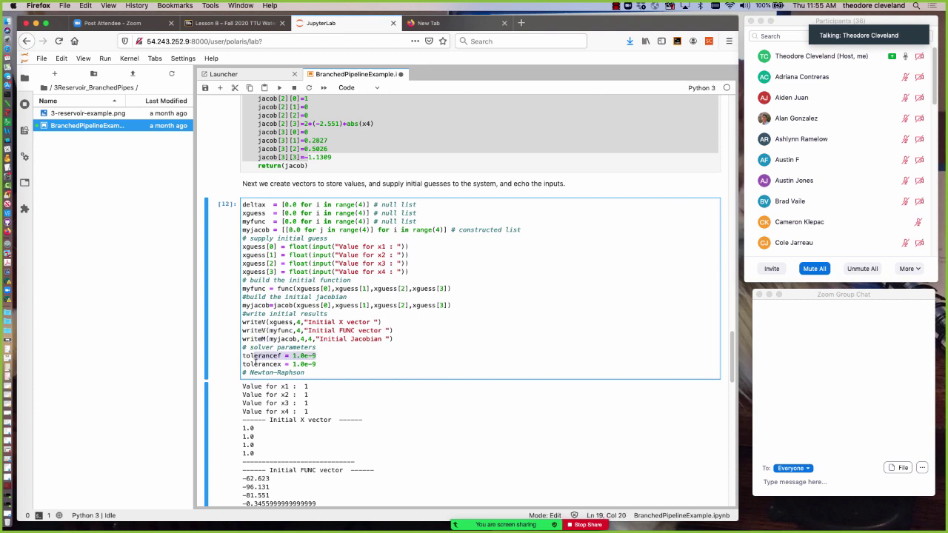
{"action": "left_click_drag", "start_coordinate": [255, 361], "coordinate": [310, 364]}
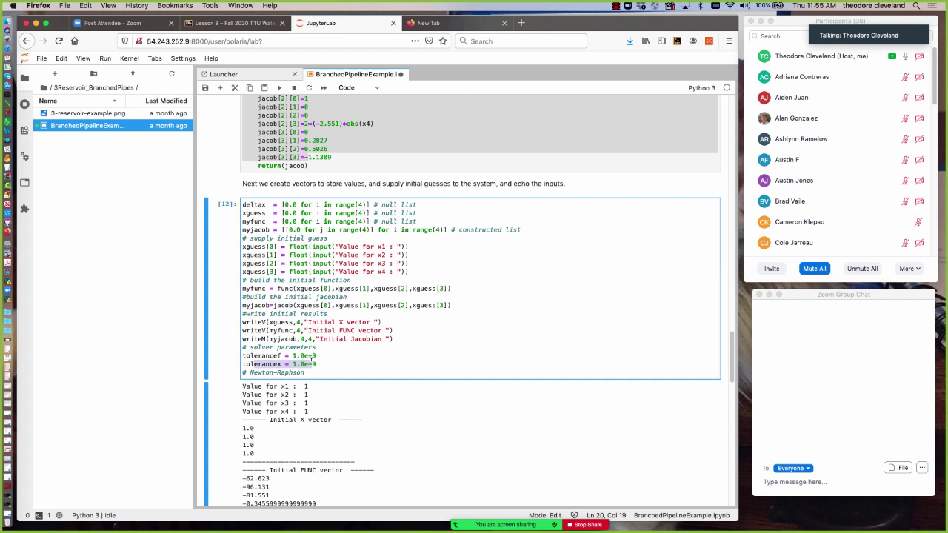
{"action": "left_click", "coordinate": [346, 305]}
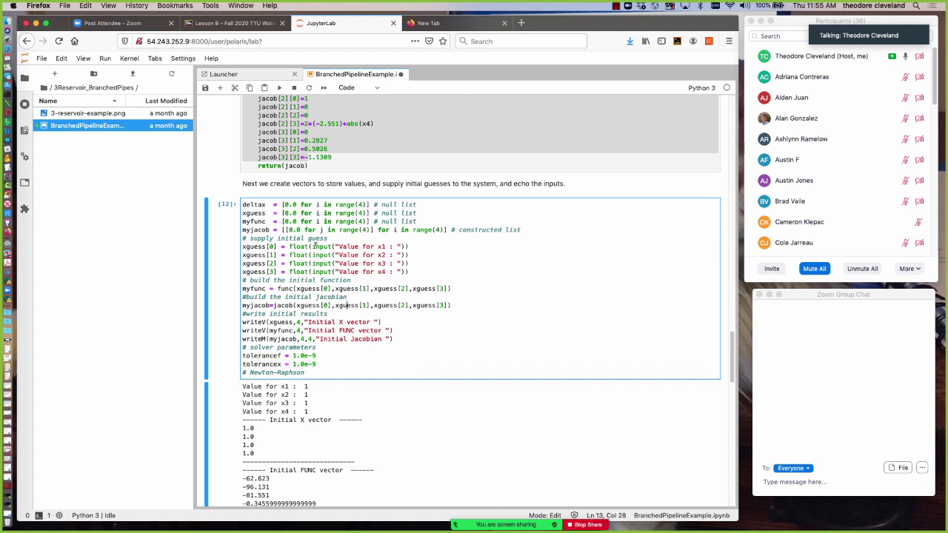
- Scroll to results: junction head 81.588 ft, discharges -0.381, 1.273 and 0.892 cfs
{"action": "scroll", "coordinate": [315, 245], "scroll_direction": "down", "scroll_amount": 3}
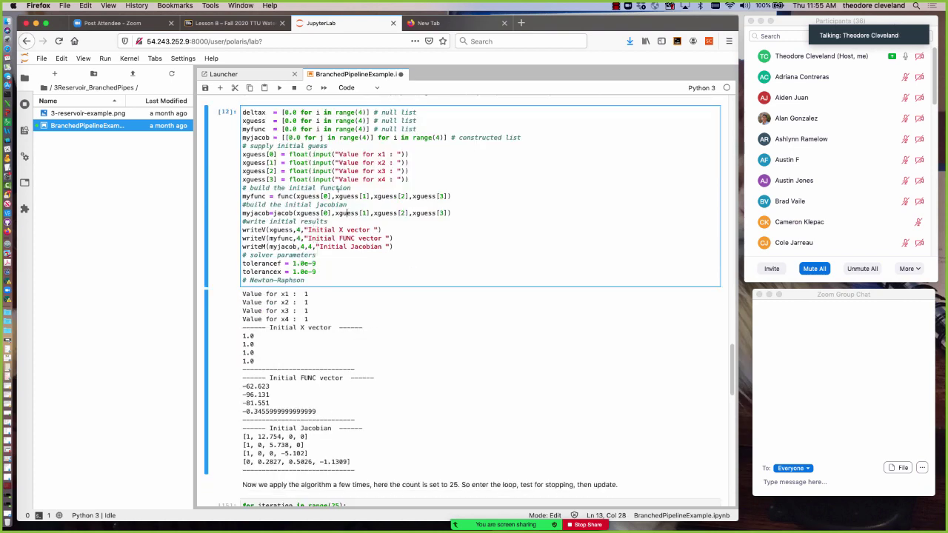
{"action": "scroll", "coordinate": [295, 212], "scroll_direction": "down", "scroll_amount": 3}
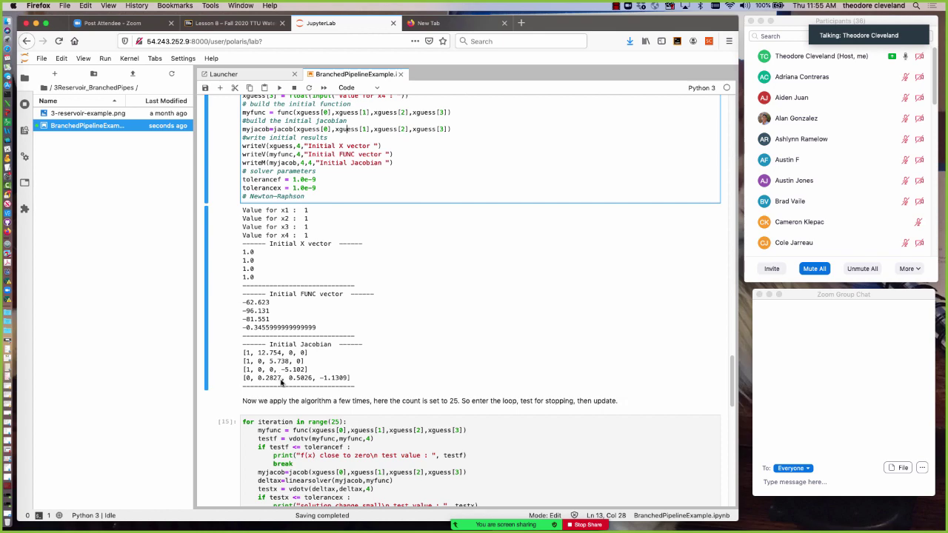
{"action": "scroll", "coordinate": [279, 371], "scroll_direction": "down", "scroll_amount": 3}
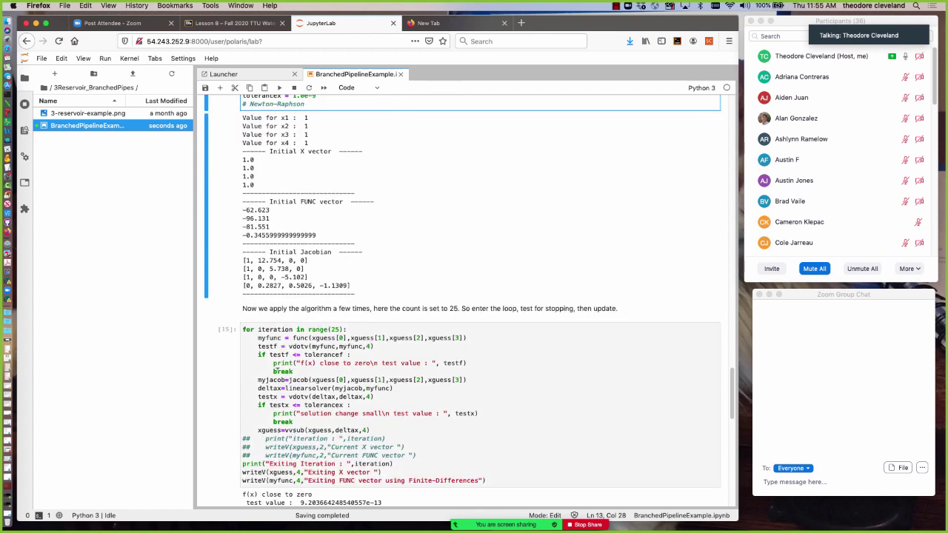
{"action": "scroll", "coordinate": [276, 369], "scroll_direction": "down", "scroll_amount": 3}
{"action": "scroll", "coordinate": [344, 313], "scroll_direction": "down", "scroll_amount": 3}
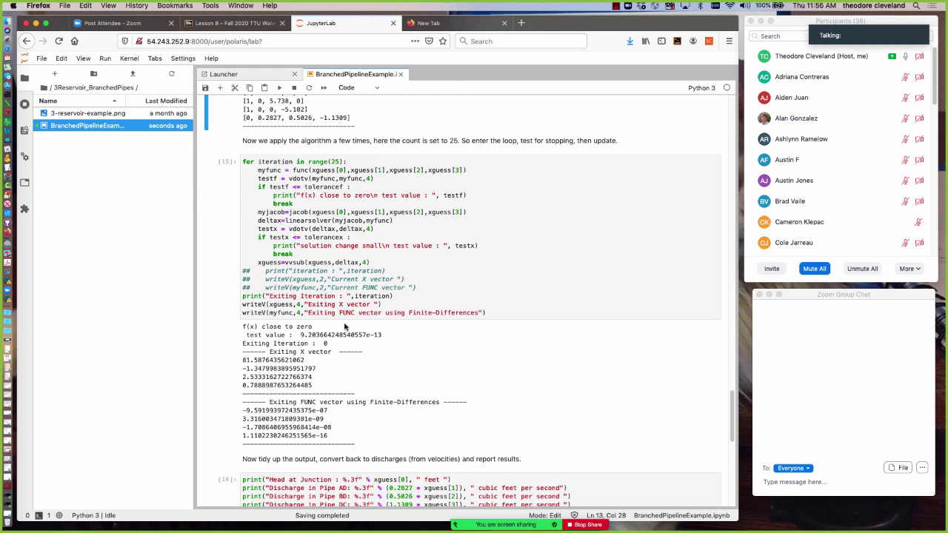
{"action": "scroll", "coordinate": [344, 326], "scroll_direction": "up", "scroll_amount": 1}
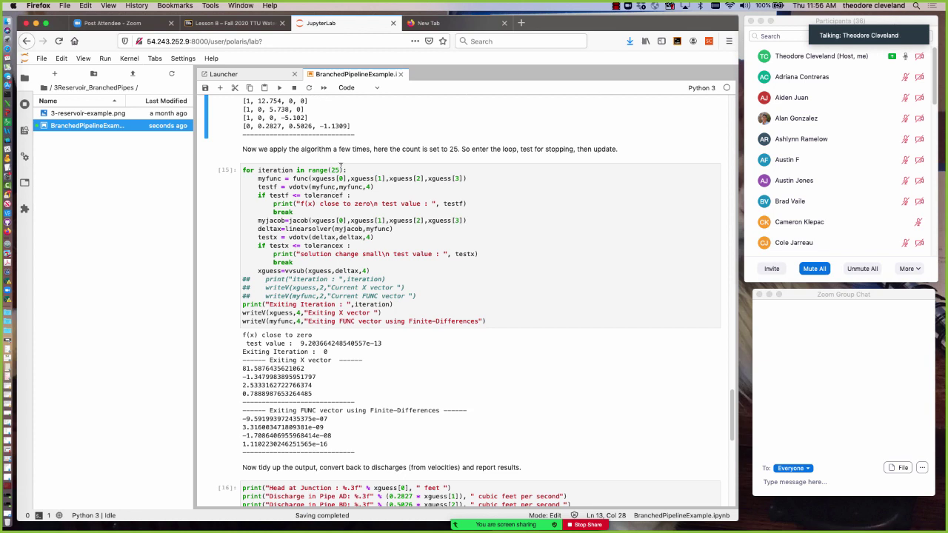
{"action": "scroll", "coordinate": [337, 320], "scroll_direction": "down", "scroll_amount": 4}
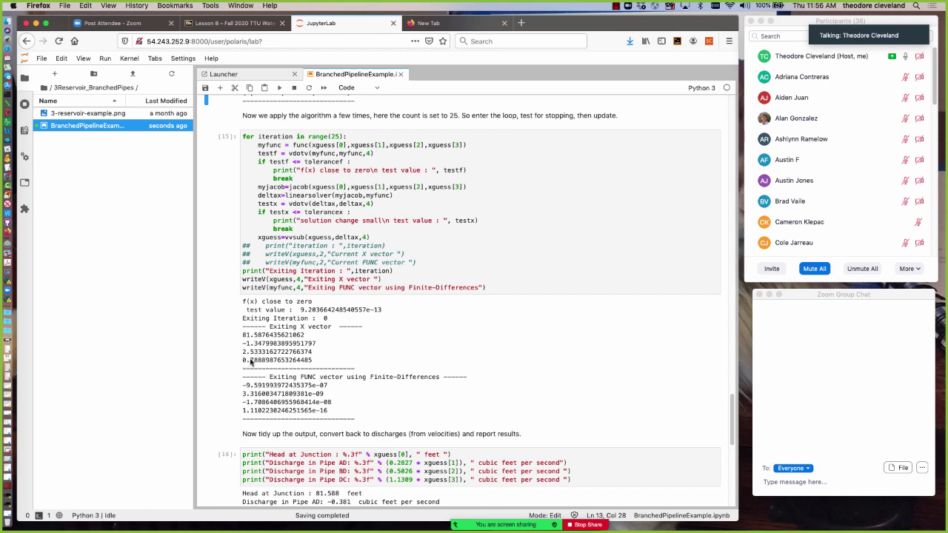
{"action": "scroll", "coordinate": [350, 362], "scroll_direction": "down", "scroll_amount": 1}
{"action": "scroll", "coordinate": [350, 362], "scroll_direction": "down", "scroll_amount": 5}
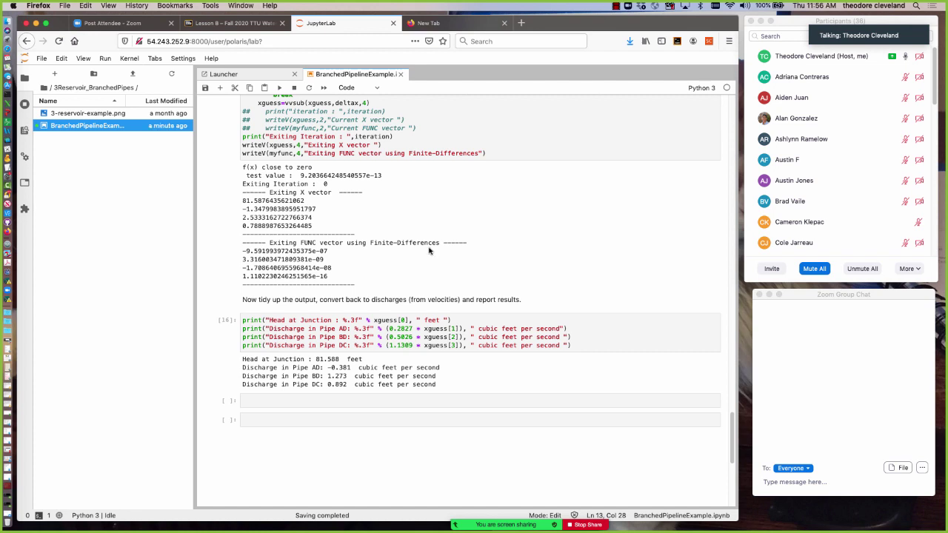
{"action": "scroll", "coordinate": [429, 251], "scroll_direction": "up", "scroll_amount": 3}
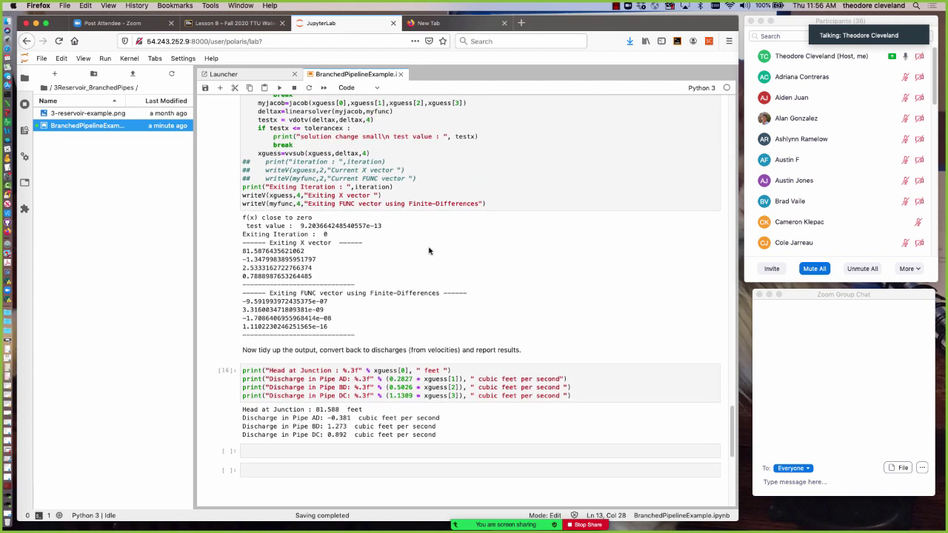
{"action": "scroll", "coordinate": [428, 251], "scroll_direction": "up", "scroll_amount": 2}
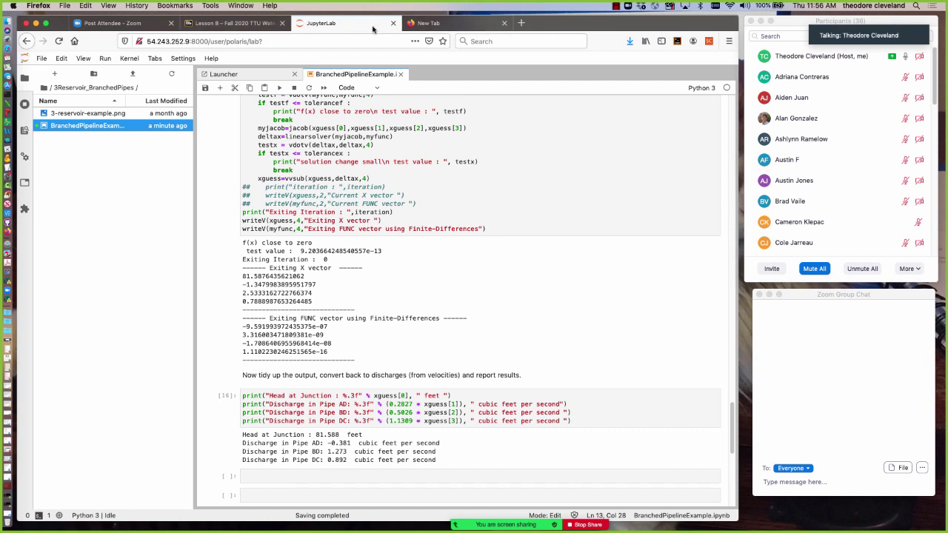
- Return to the CE 3372 site and open CE3372-Lesson-8.key.pdf from the Distribution Systems notes
{"action": "left_click", "coordinate": [27, 42]}
{"action": "left_click", "coordinate": [28, 42]}
{"action": "left_click", "coordinate": [27, 42]}
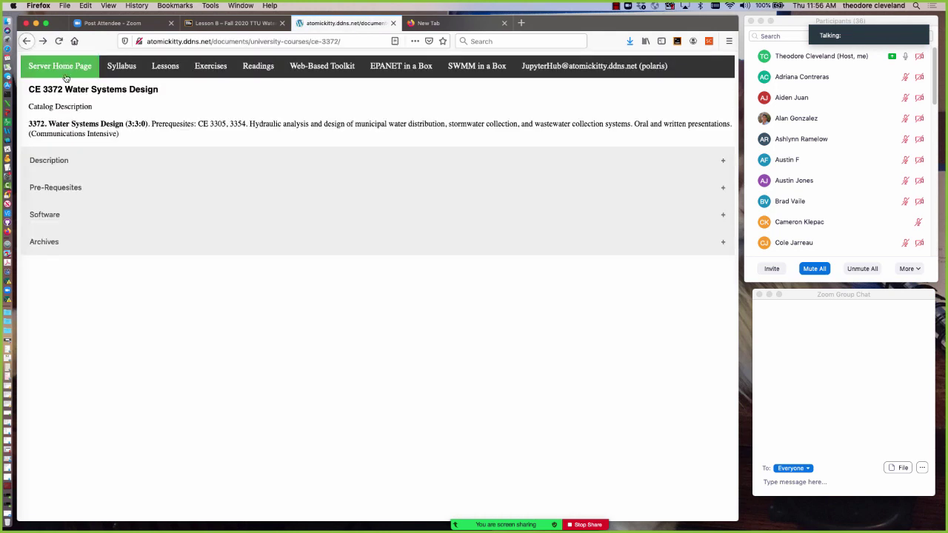
{"action": "left_click", "coordinate": [163, 66]}
{"action": "left_click", "coordinate": [76, 210]}
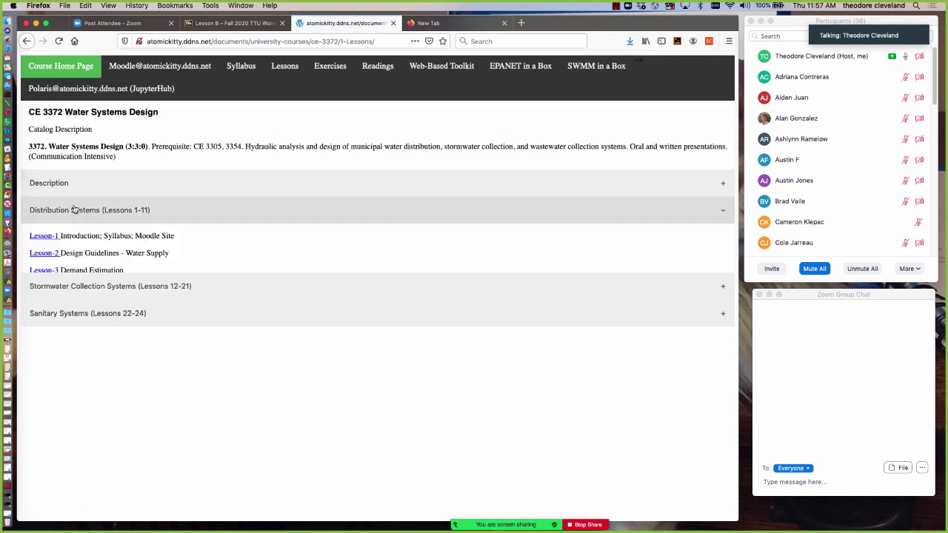
{"action": "left_click", "coordinate": [41, 356]}
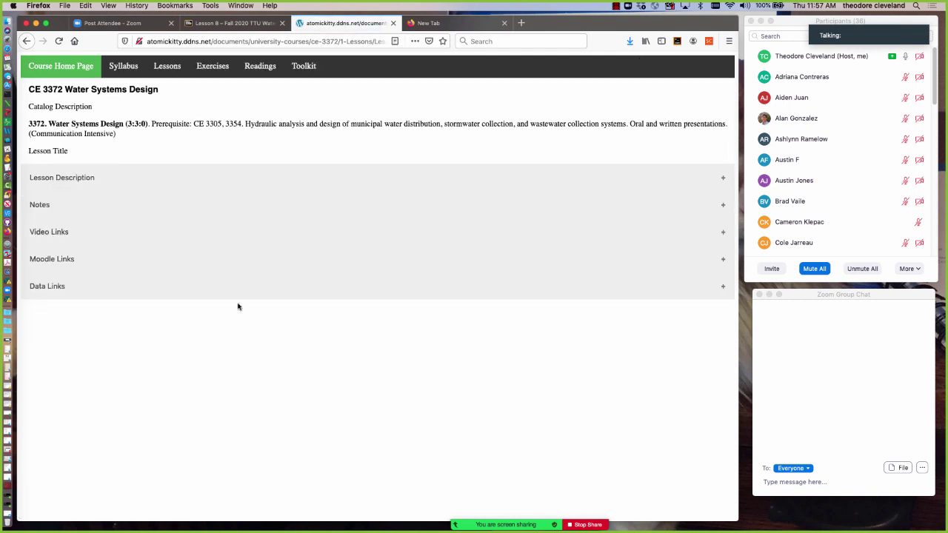
{"action": "left_click", "coordinate": [57, 215]}
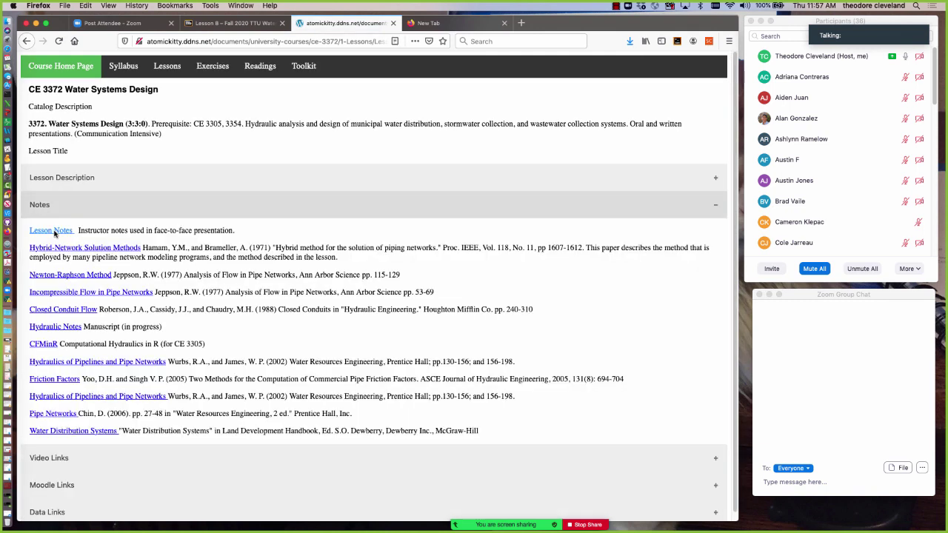
{"action": "left_click", "coordinate": [52, 231]}
{"action": "left_click", "coordinate": [92, 140]}
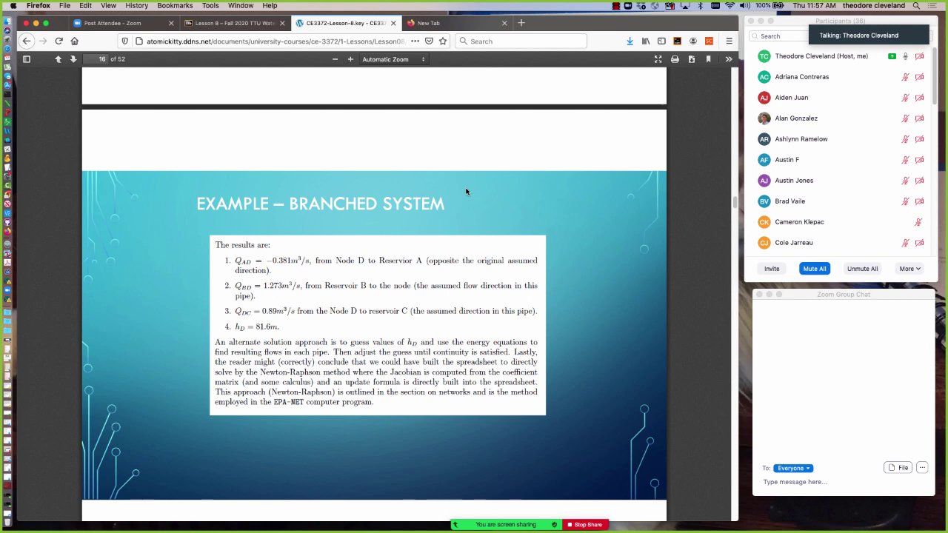
- Scroll the Lesson 8 PDF to the looped system problem and solution slides, pages 17–18
{"action": "scroll", "coordinate": [466, 191], "scroll_direction": "down", "scroll_amount": 10}
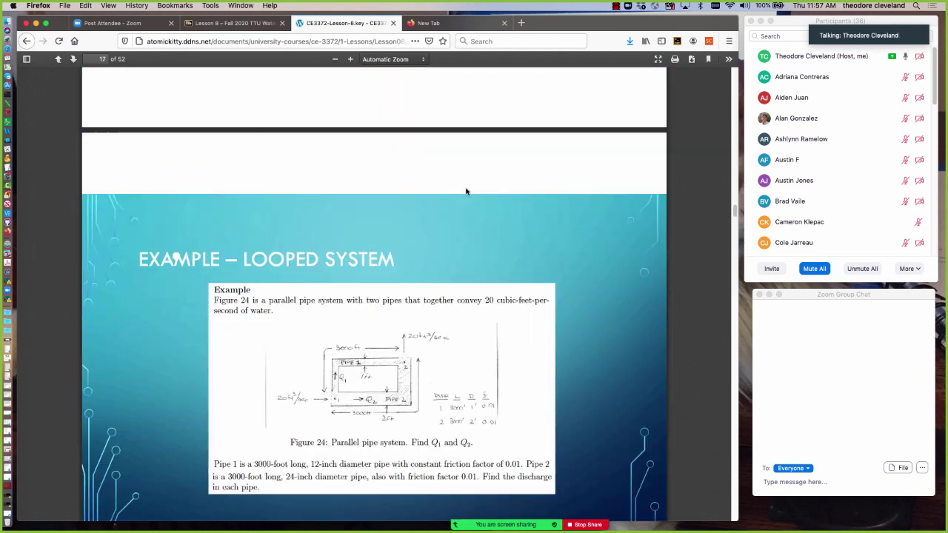
{"action": "scroll", "coordinate": [466, 192], "scroll_direction": "down", "scroll_amount": 1}
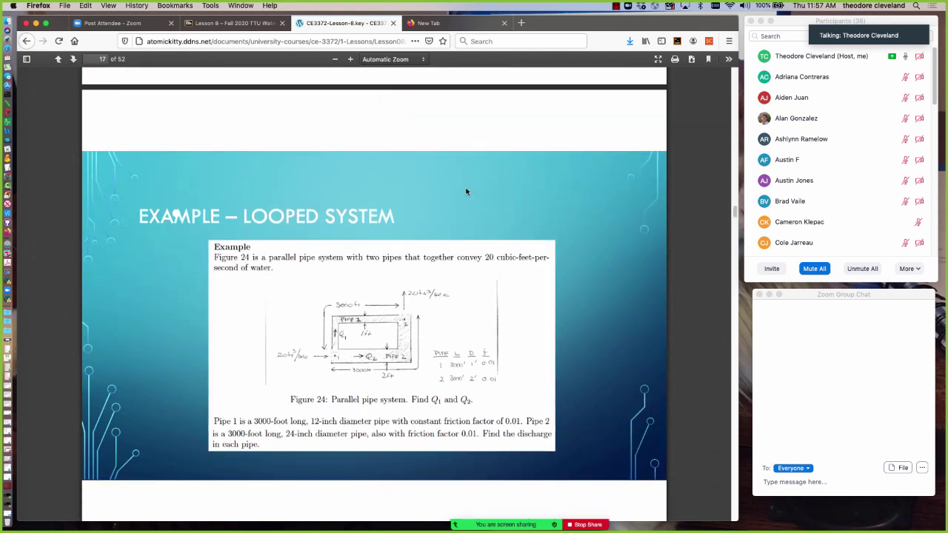
{"action": "scroll", "coordinate": [466, 192], "scroll_direction": "down", "scroll_amount": 5}
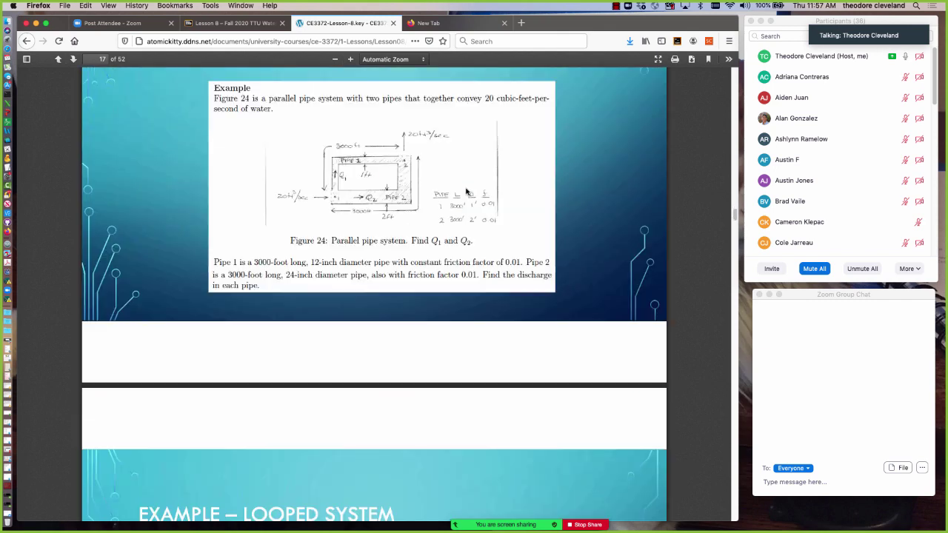
{"action": "scroll", "coordinate": [466, 192], "scroll_direction": "up", "scroll_amount": 1}
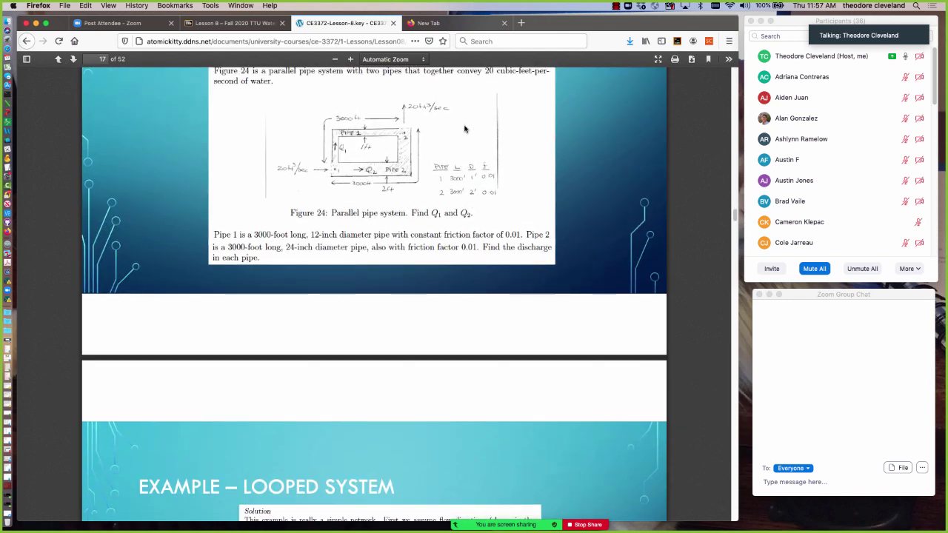
{"action": "scroll", "coordinate": [466, 126], "scroll_direction": "down", "scroll_amount": 6}
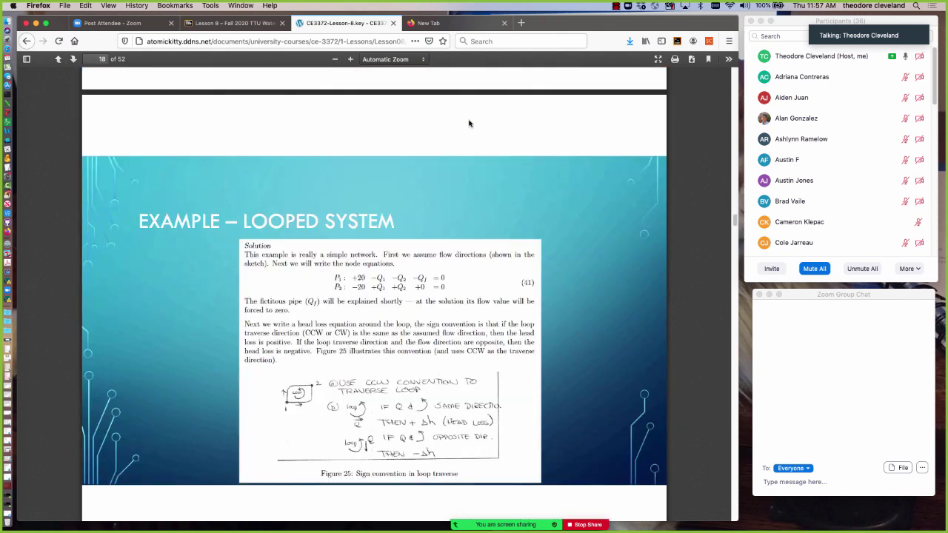
{"action": "scroll", "coordinate": [468, 123], "scroll_direction": "down", "scroll_amount": 3}
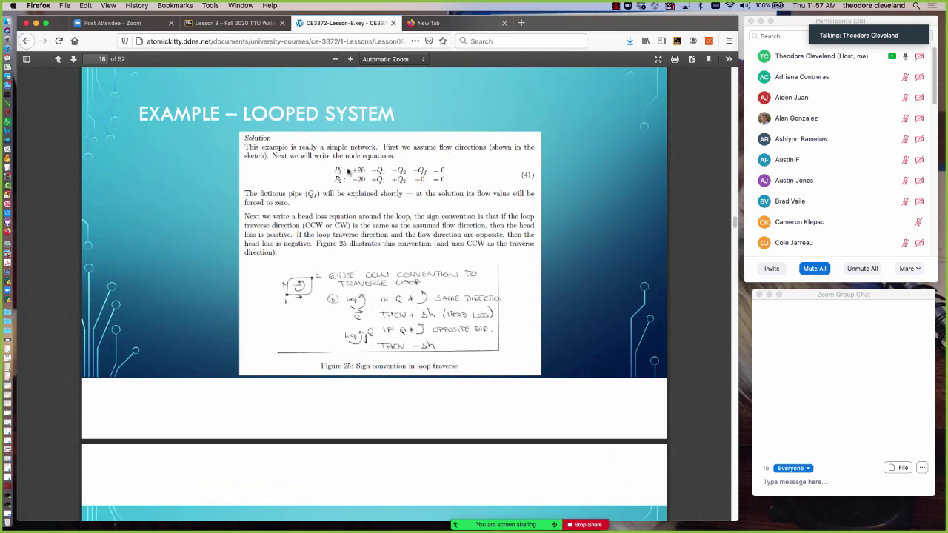